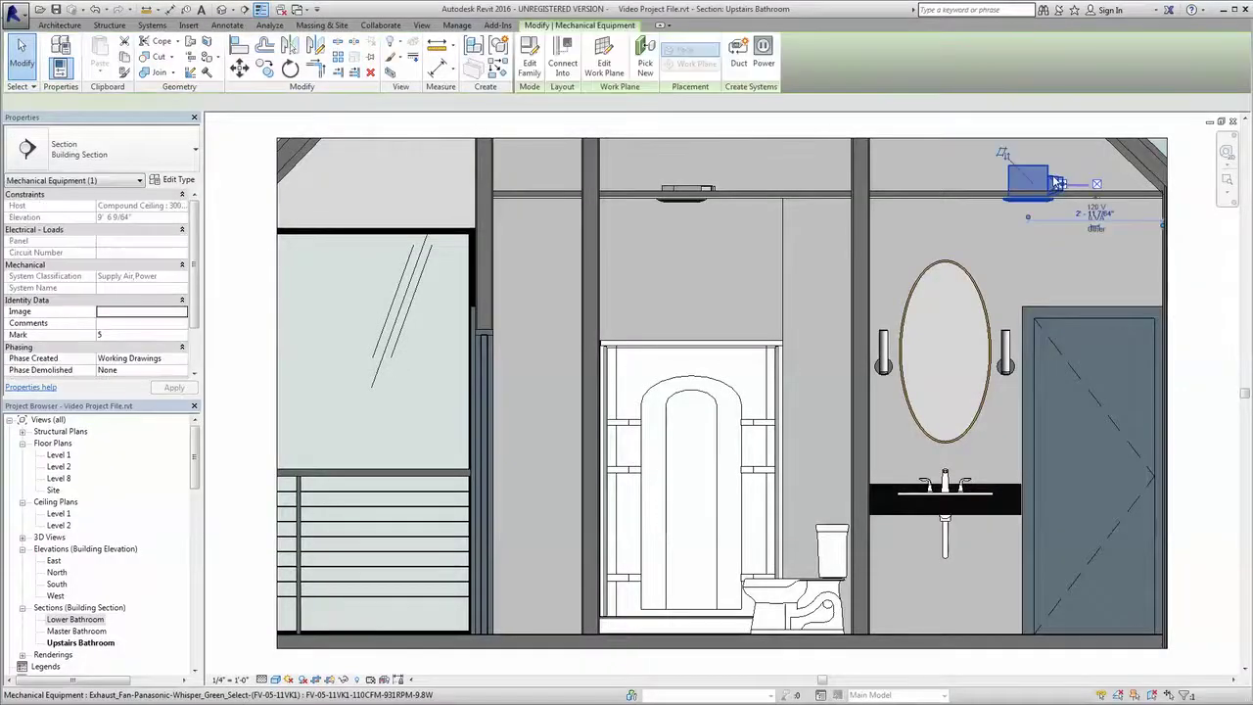
Inspect the WhisperValue exhaust fan in the Upstairs Bathroom section and the recessed LED fan/light in the Master Bathroom section.
click(708, 189)
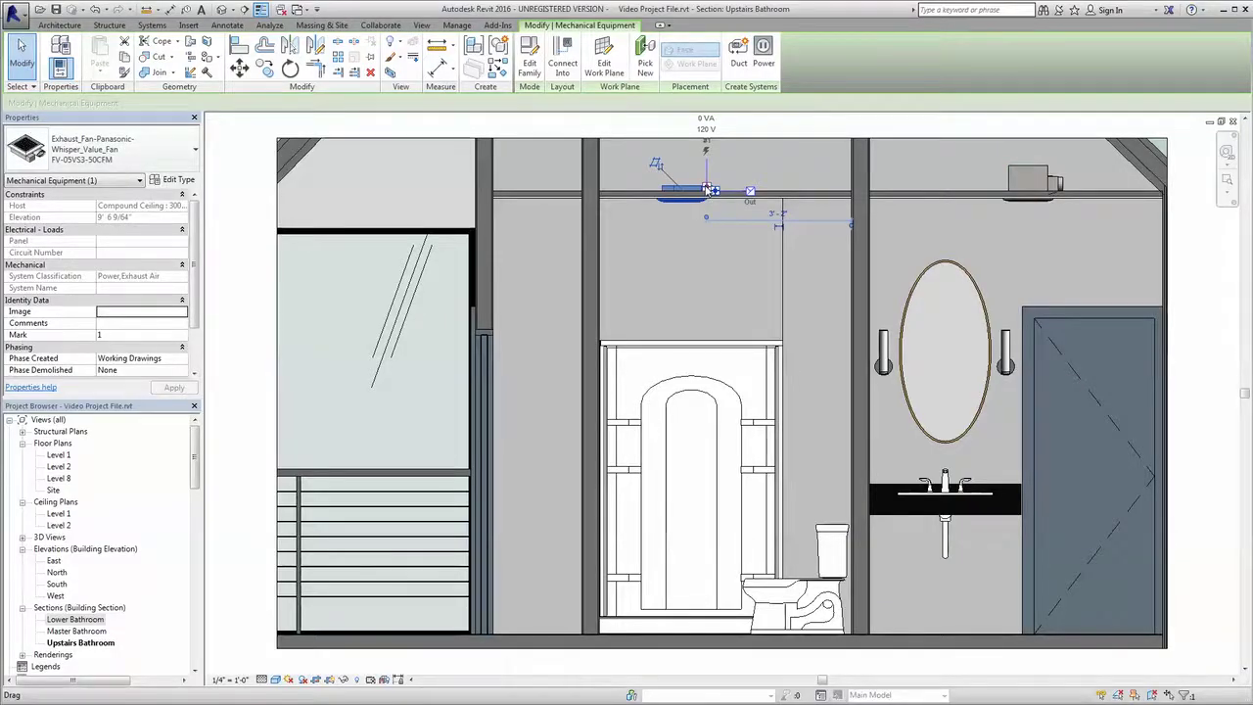
key(ctrl+Tab)
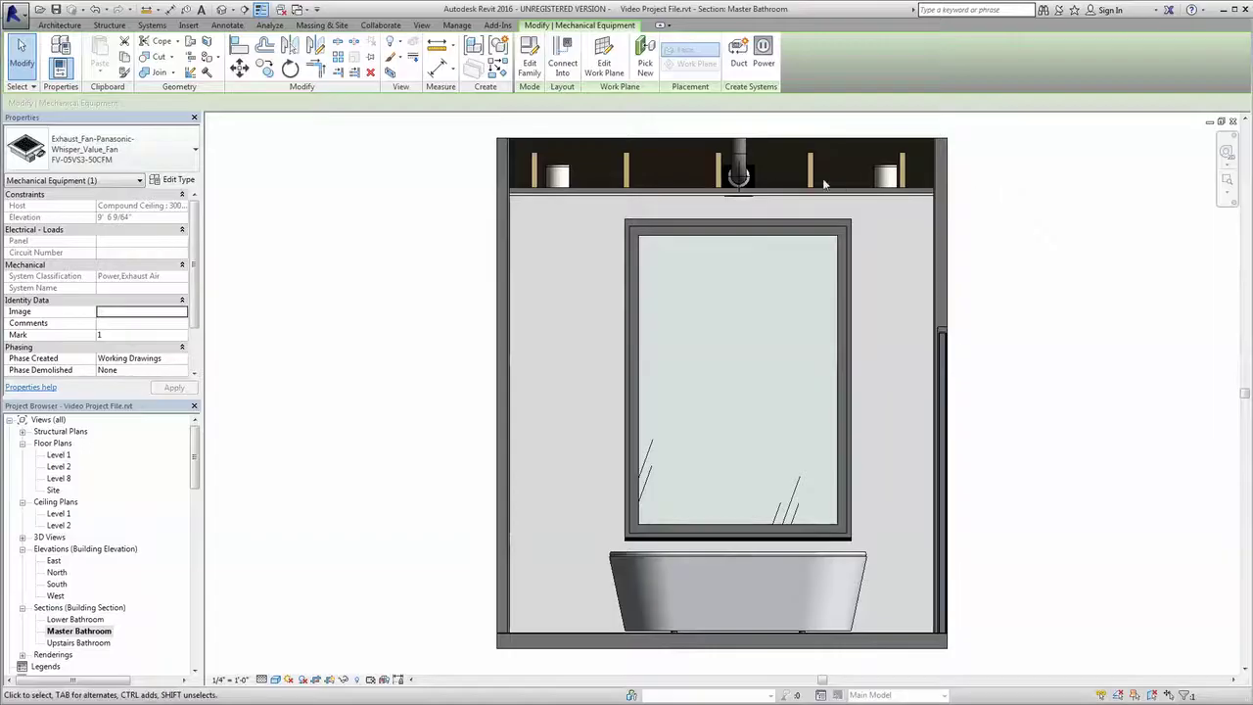
click(762, 181)
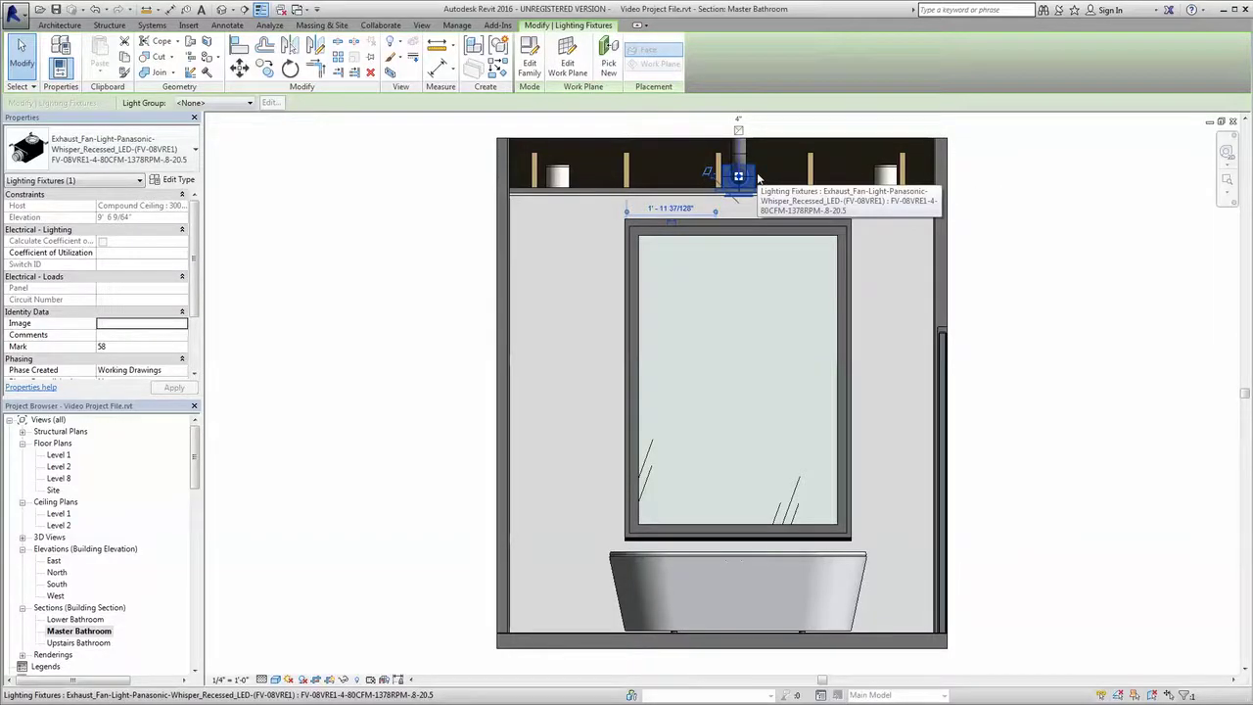
Review the type properties of the WhisperGreen Select exhaust fan above the ceiling in the Lower Bathroom section.
key(ctrl+Tab)
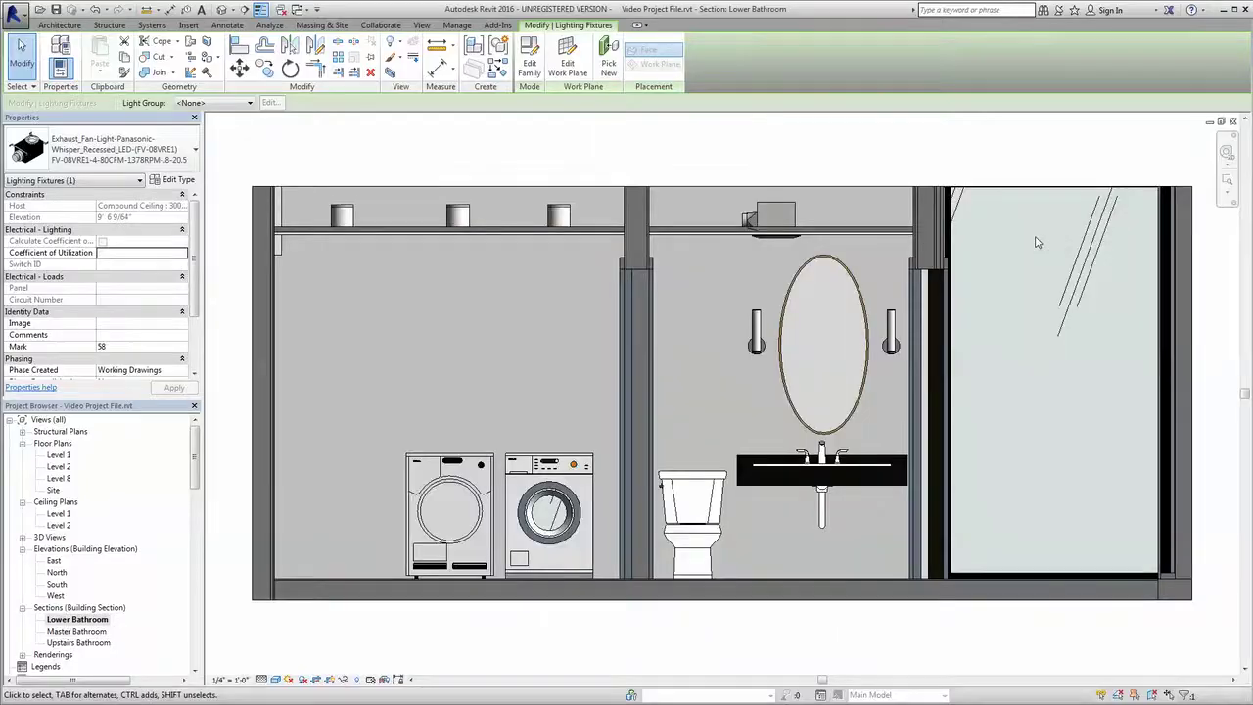
click(798, 210)
scroll(773, 215, up, 3)
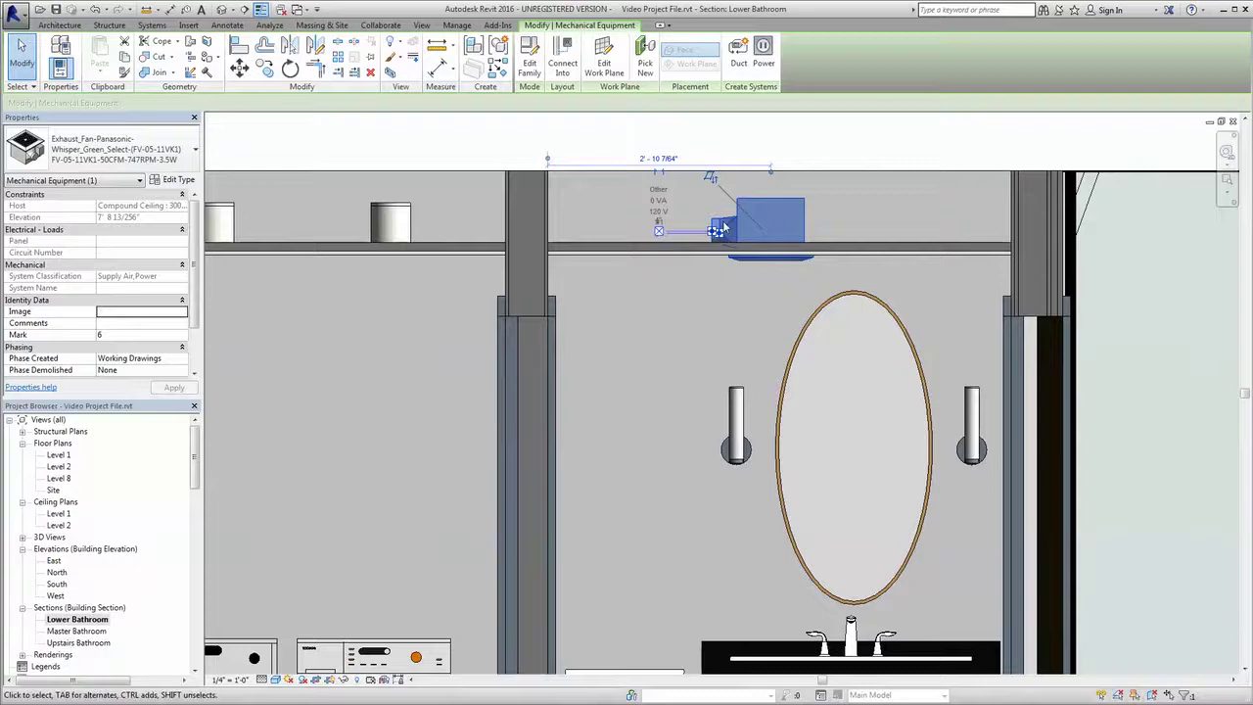
click(178, 180)
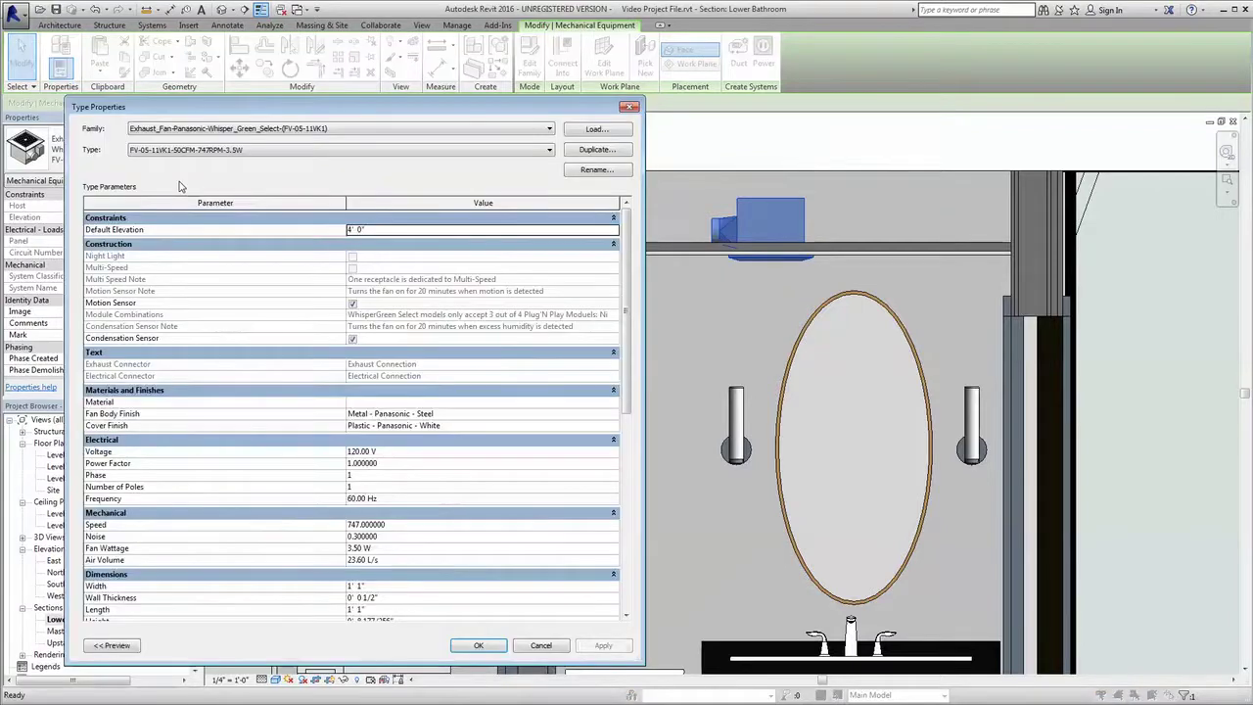
drag(618, 229, 627, 443)
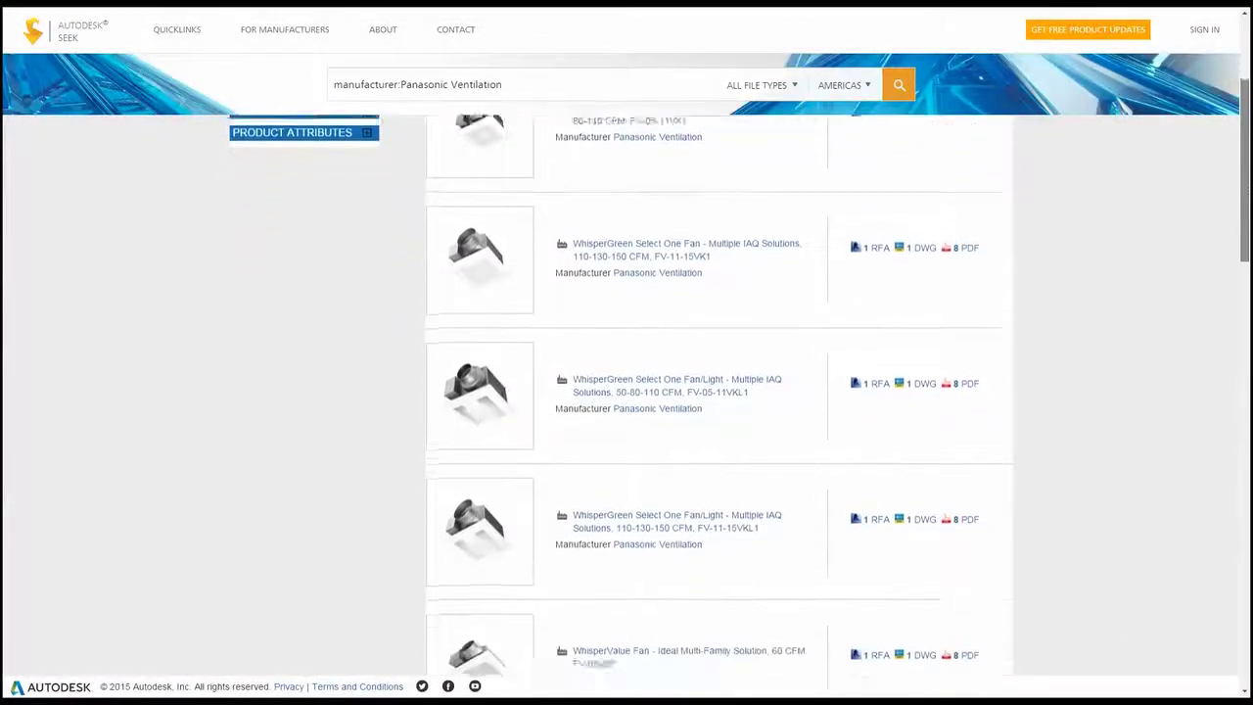
Switch to Autodesk Seek and open the WhisperGreen Select One Fan FV-05-11VK1 from the Panasonic Ventilation listings.
scroll(1161, 224, up, 5)
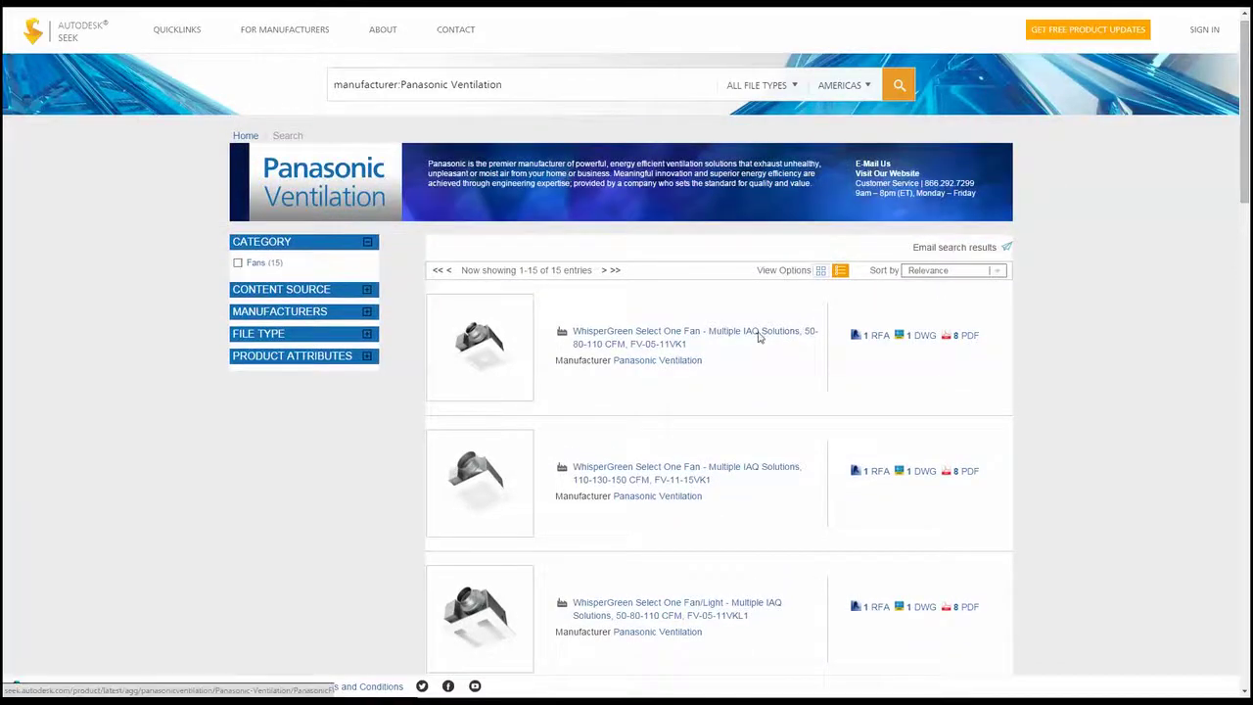
click(759, 334)
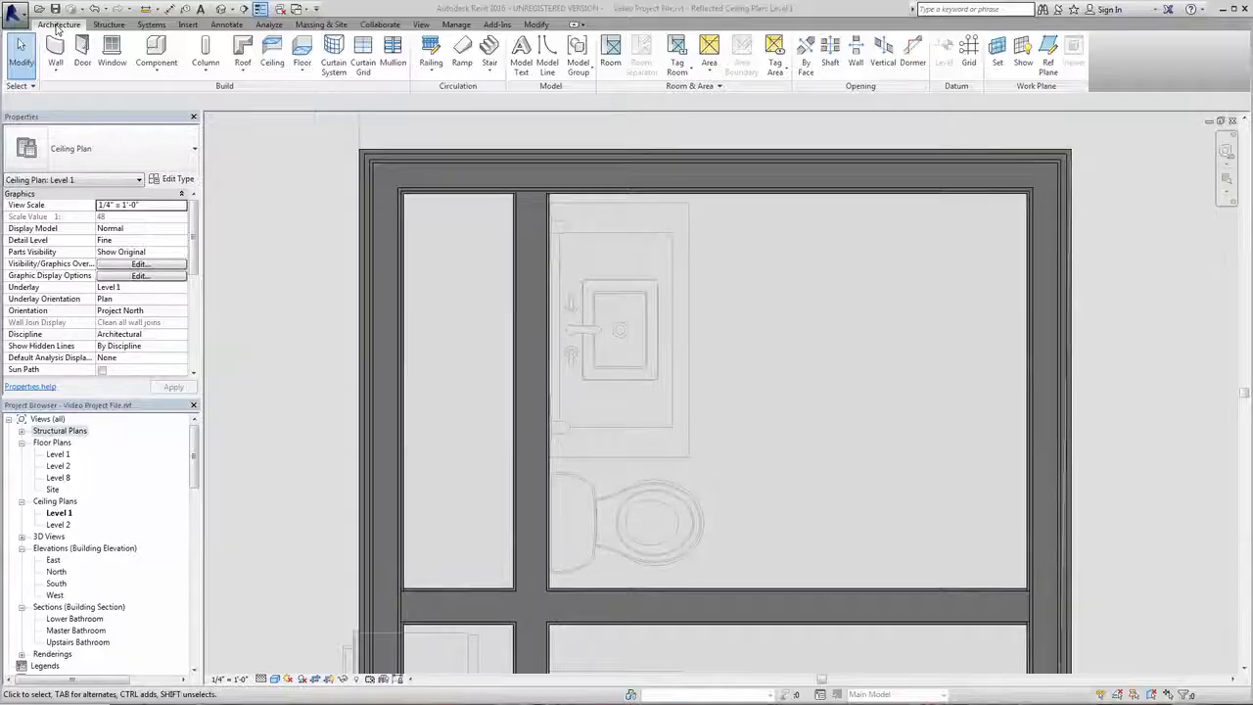
Load the family Exhaust_Fan-Panasonic-Whisper_Green_Select-(FV-05-11VK1).rfa from the Panasonic library folder into the Revit project.
click(186, 25)
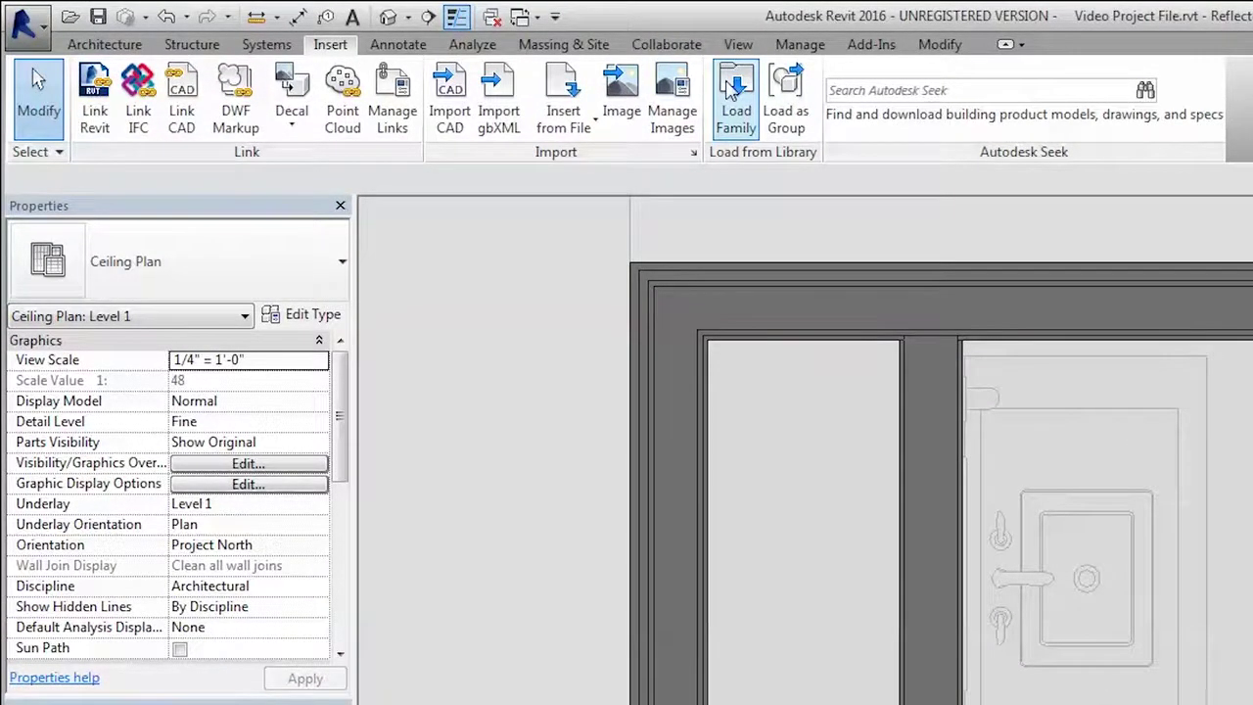
click(732, 93)
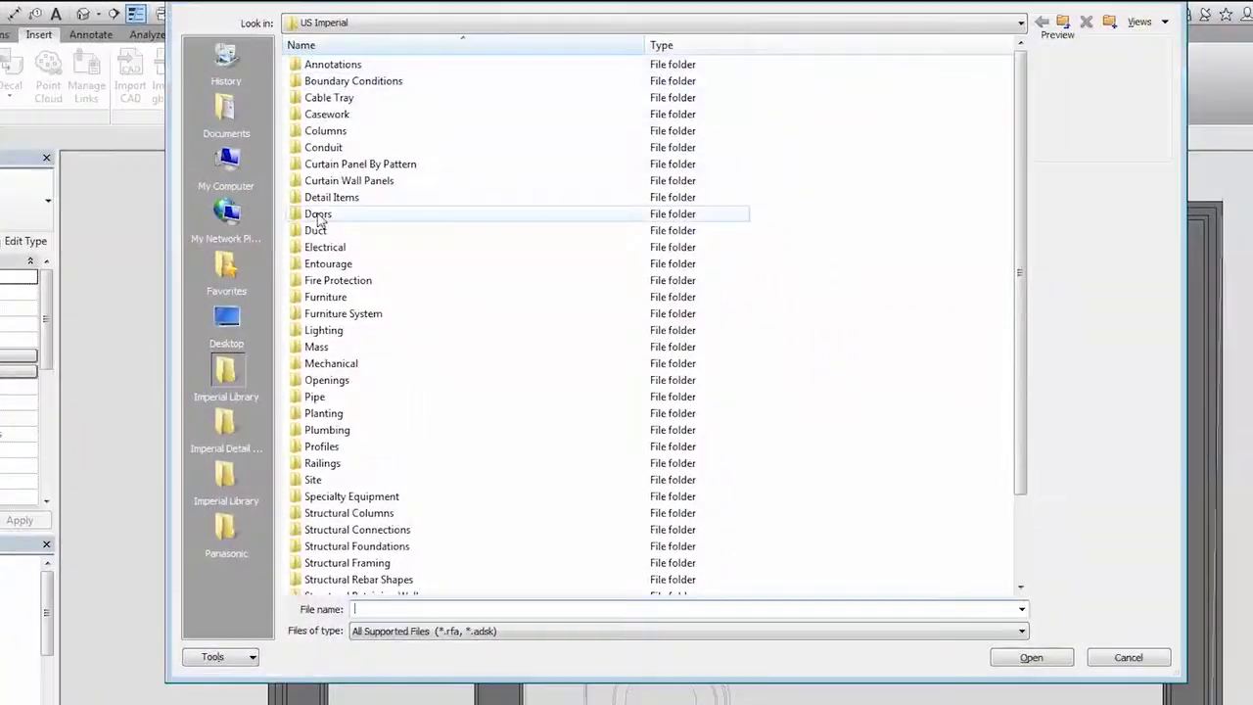
click(227, 529)
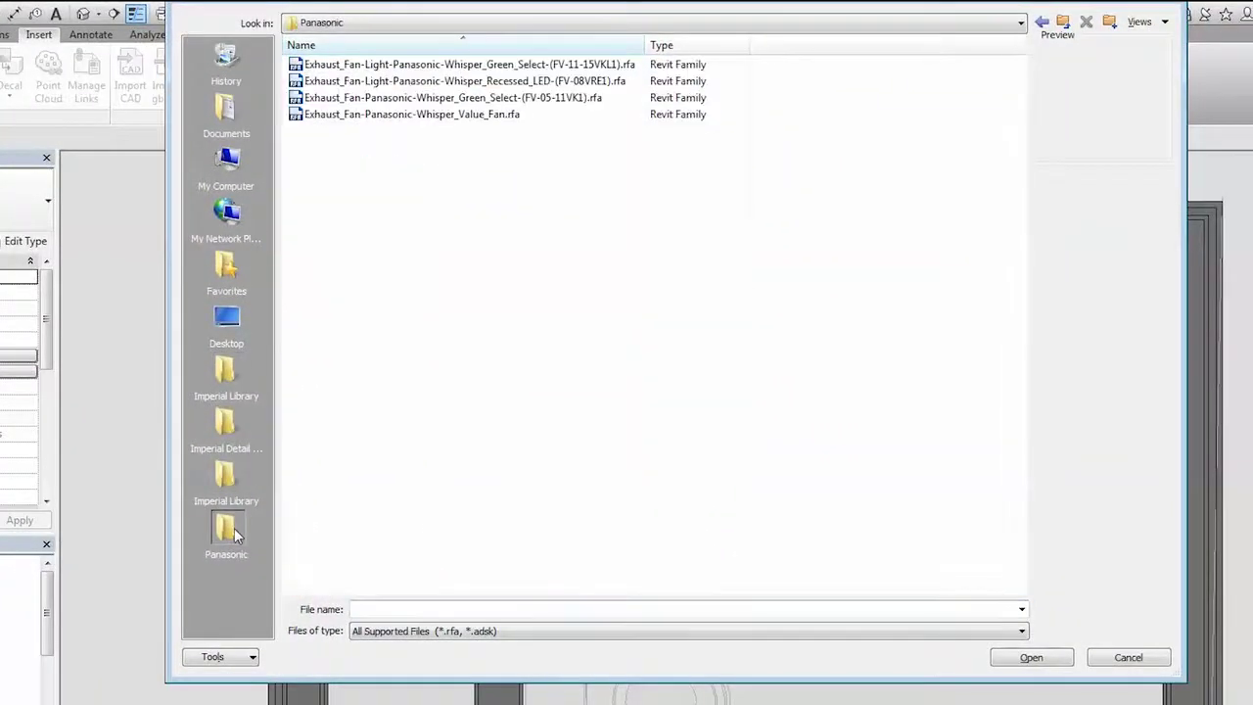
double_click(411, 98)
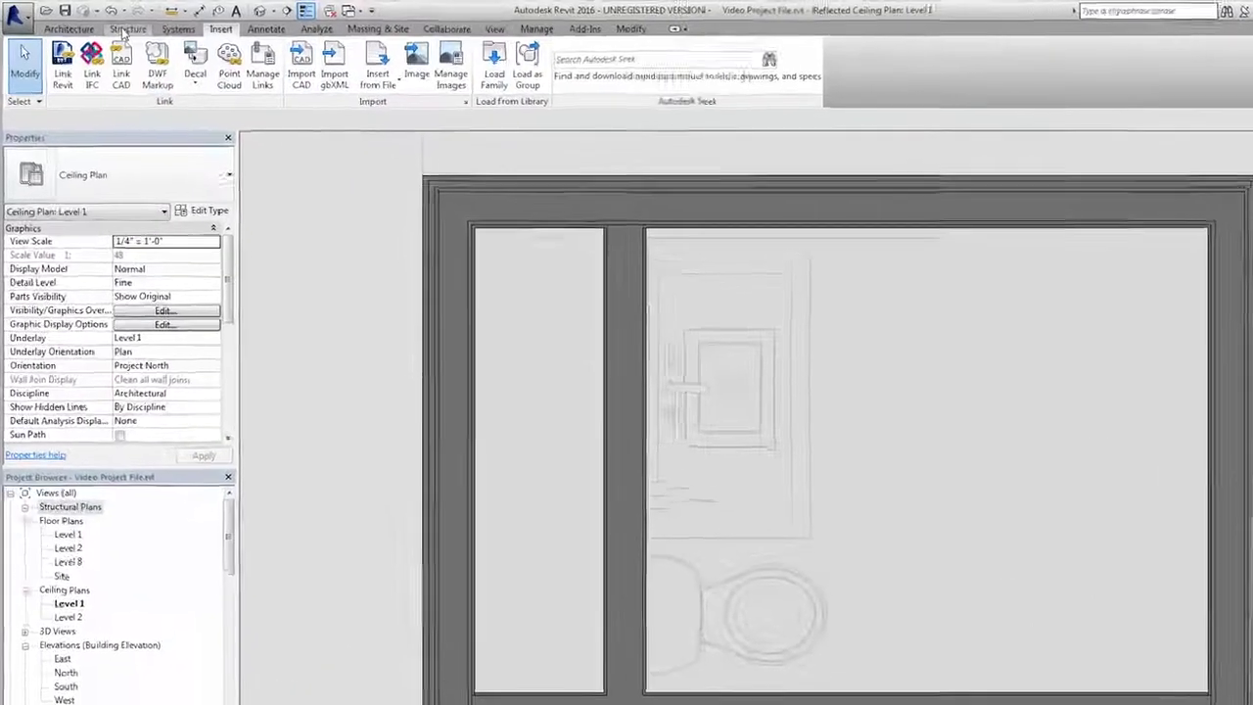
Place the FV-05-11VK1-50CFM exhaust fan as a component on the bathroom's ceiling face in the Level 1 ceiling plan.
click(77, 25)
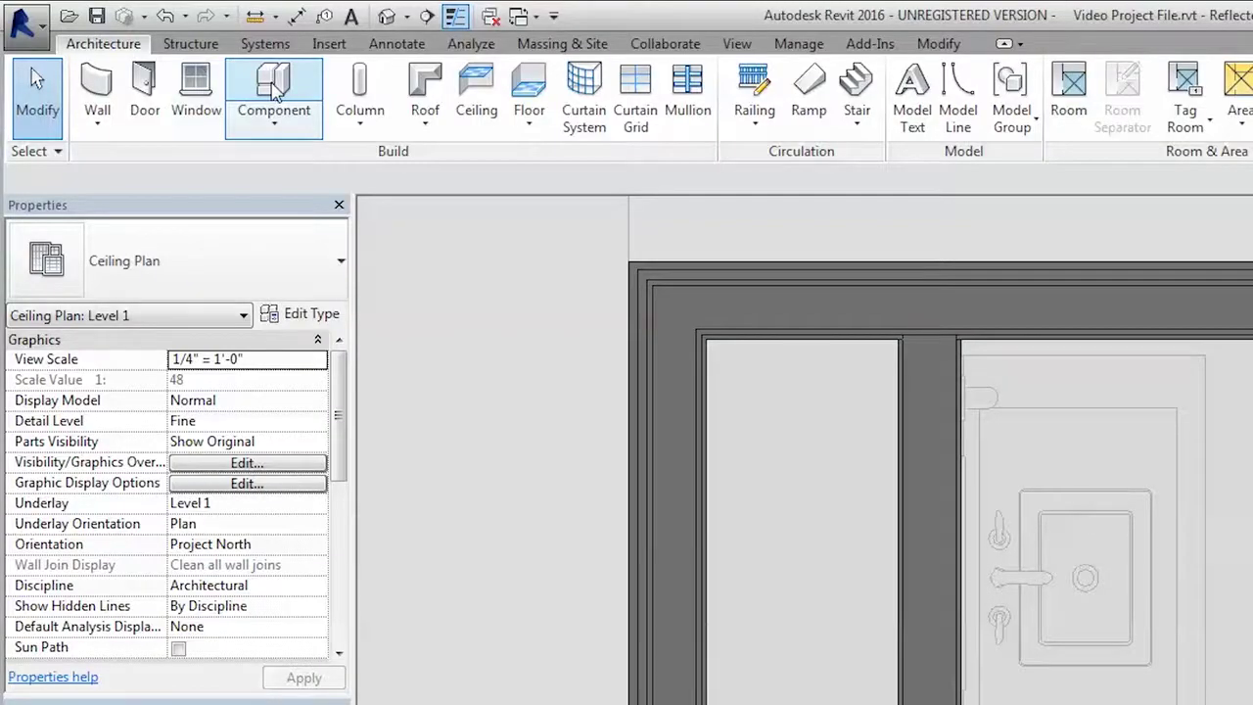
click(275, 90)
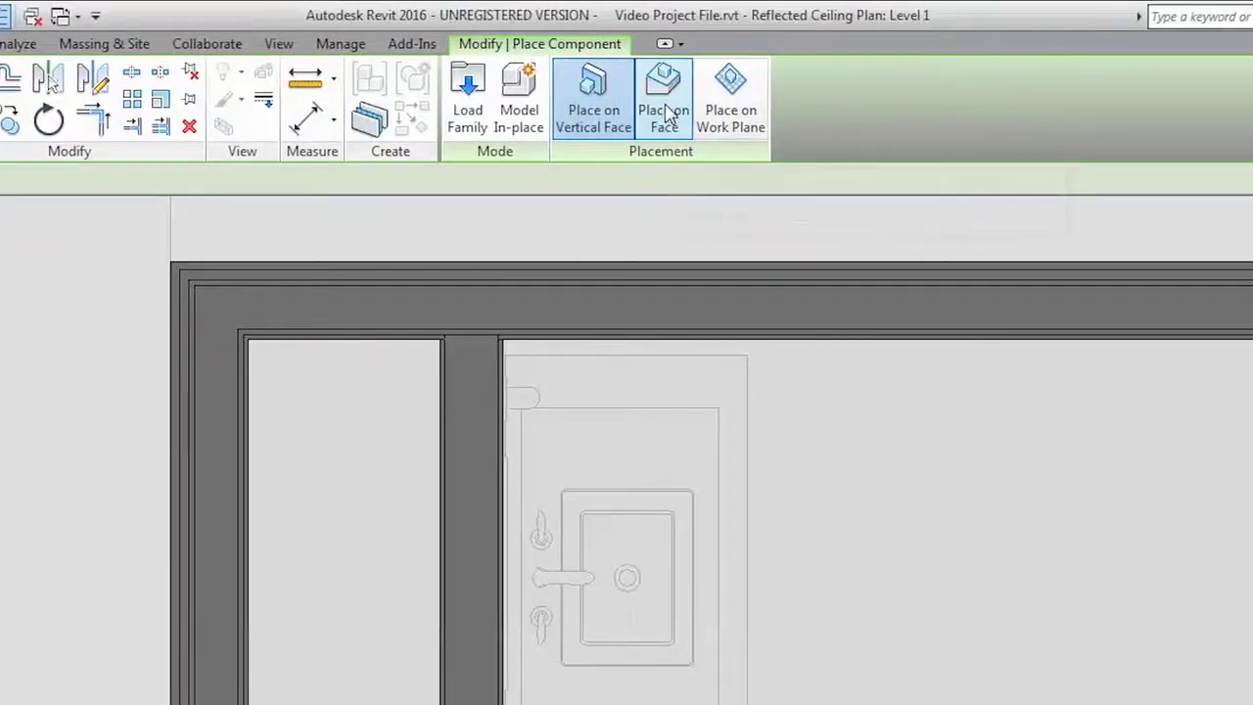
click(669, 114)
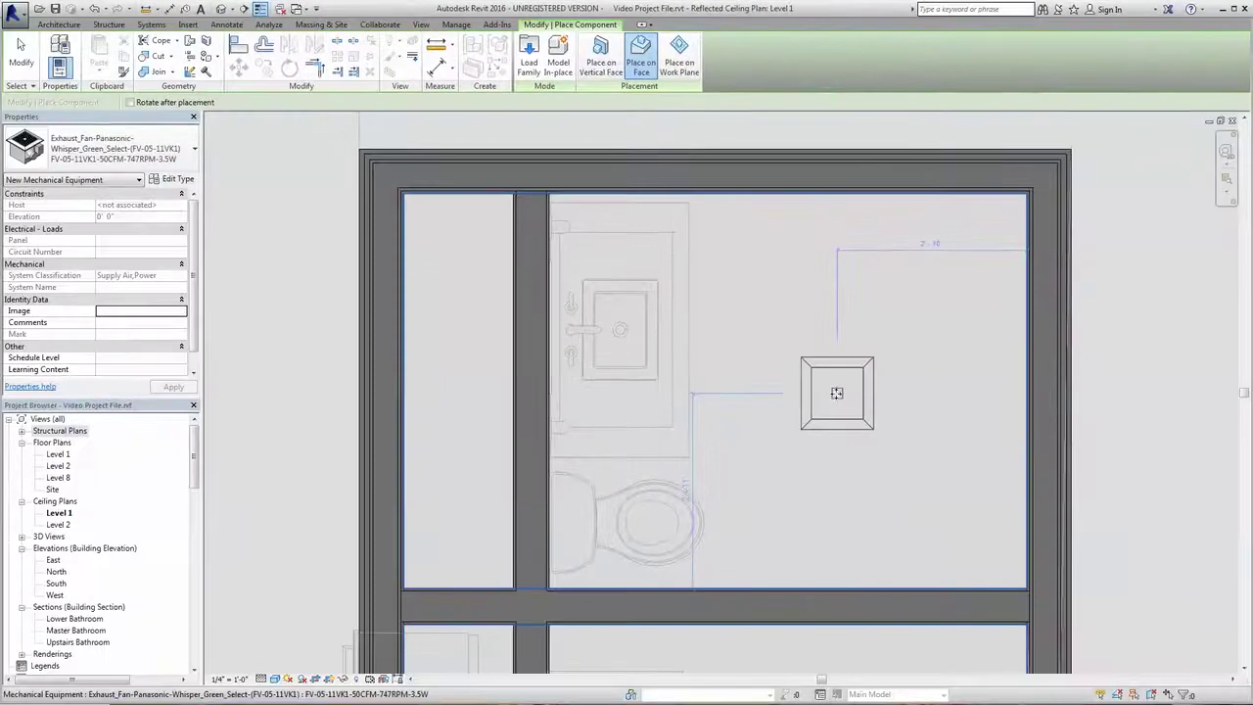
Enable Motion Sensor and Condensation Sensor in the type properties of the exhaust fan in the Lower Bathroom section.
scroll(831, 383, down, 4)
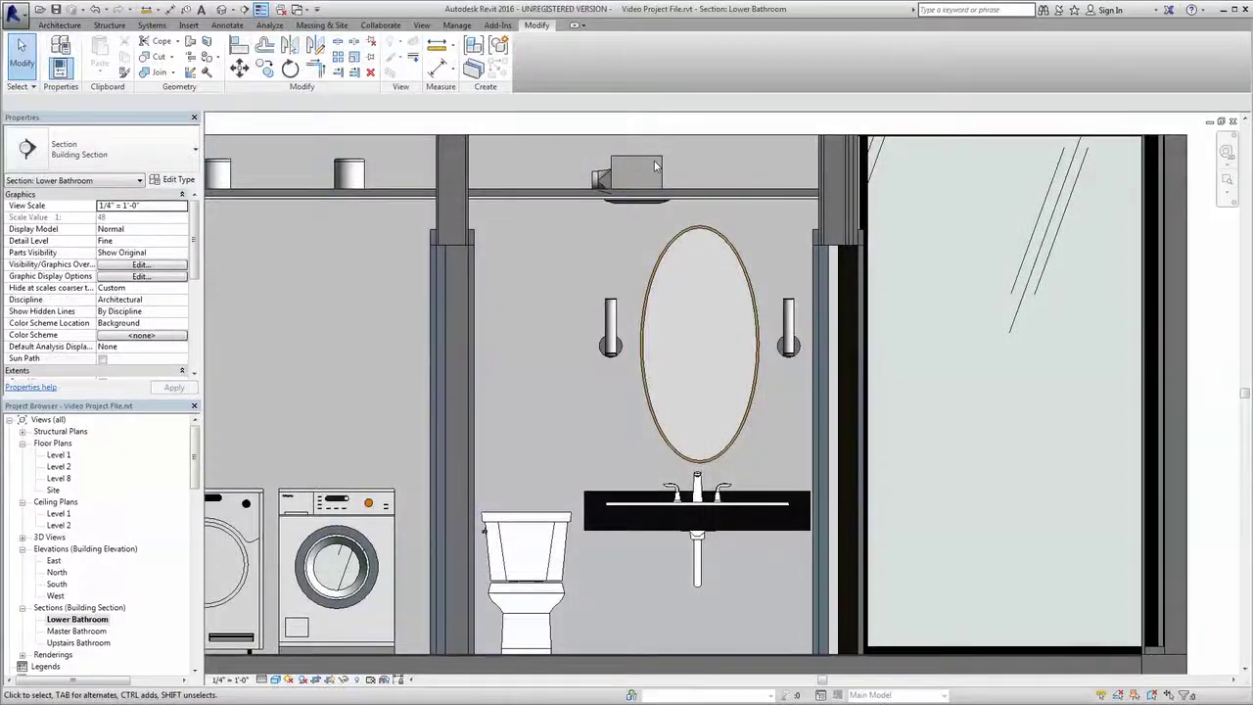
click(656, 159)
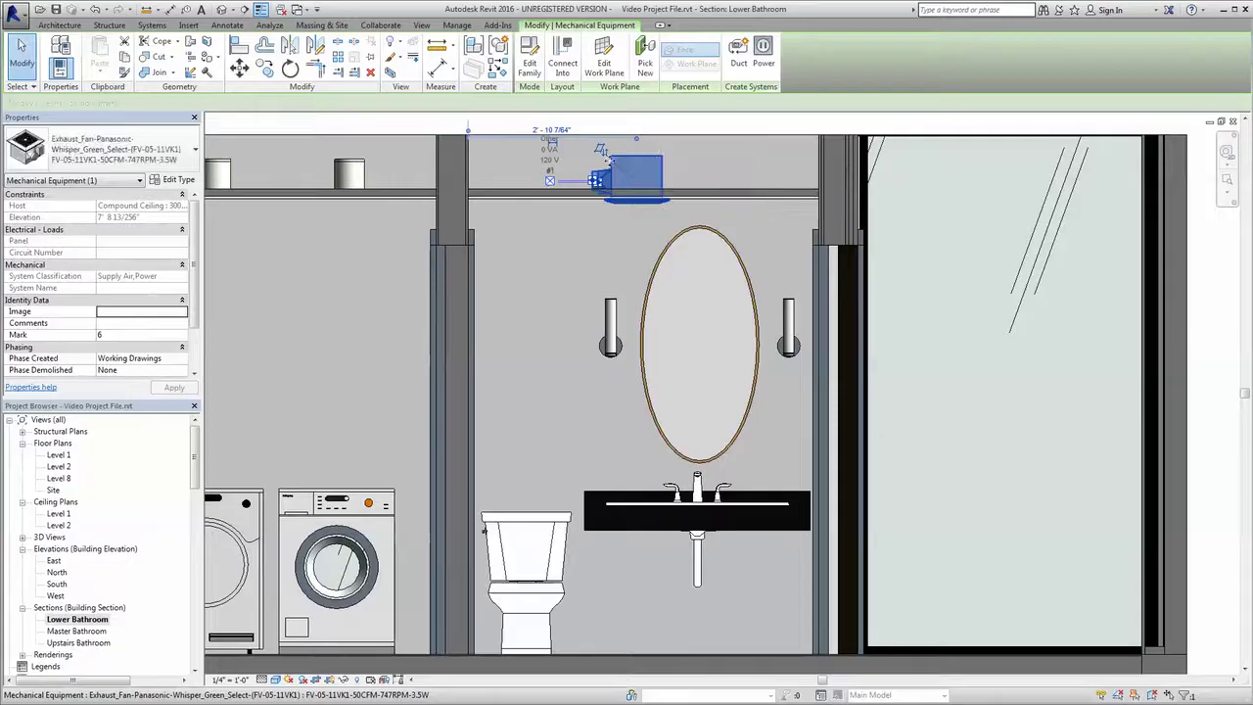
click(178, 181)
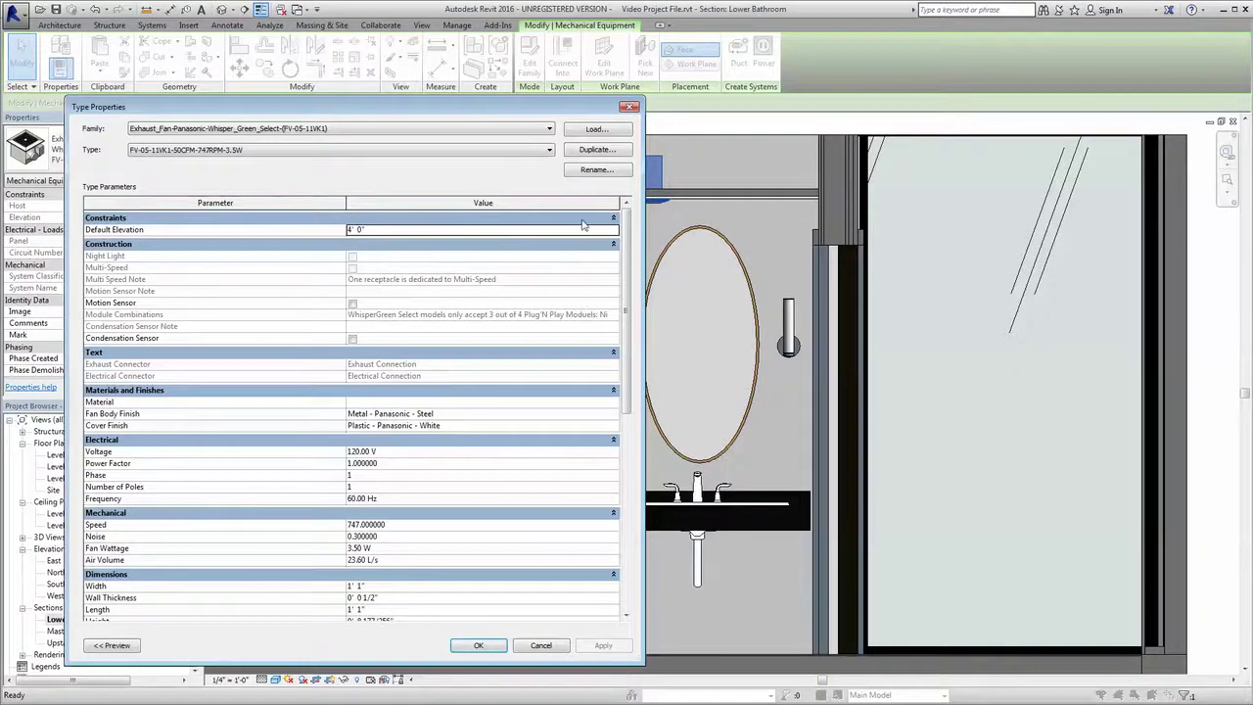
drag(625, 229, 630, 264)
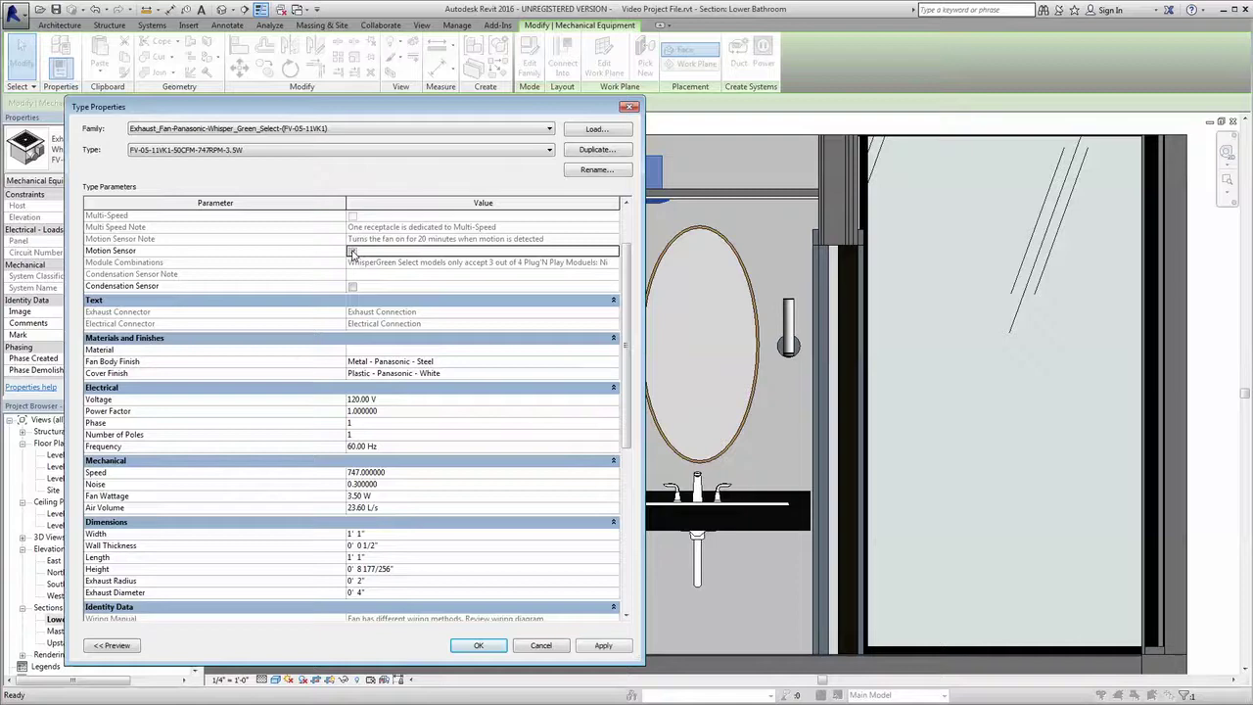
click(352, 287)
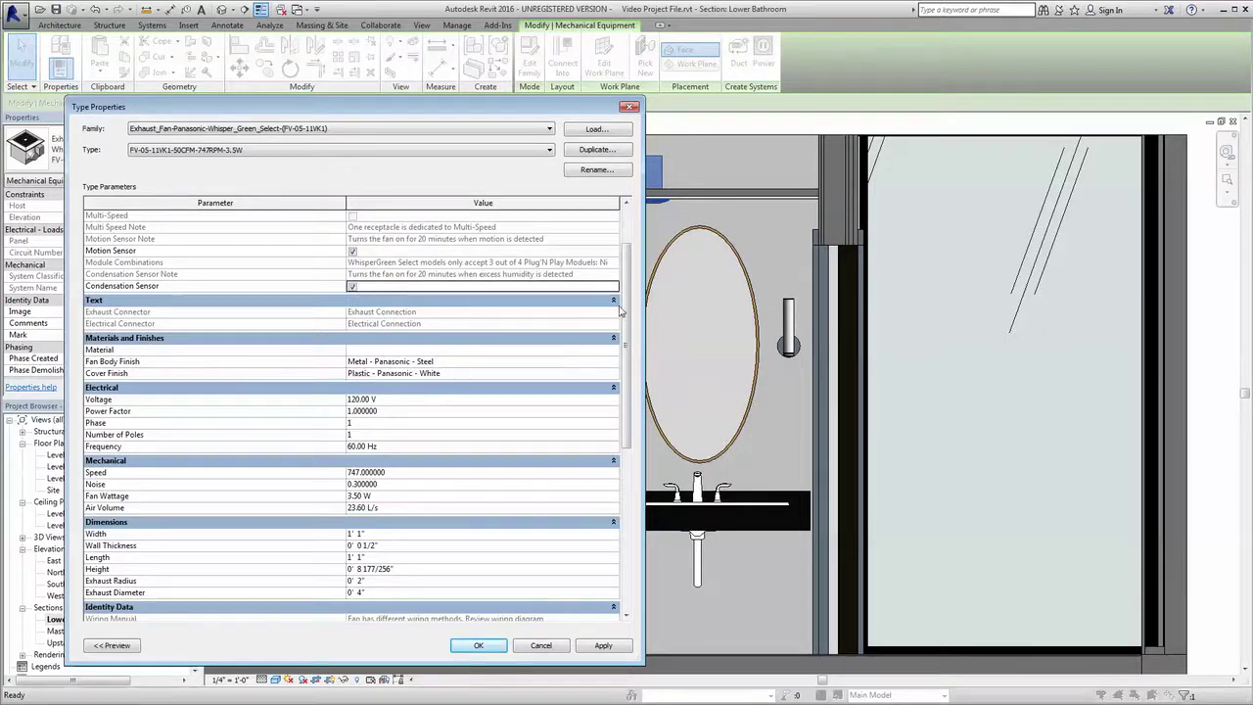
drag(631, 312, 629, 470)
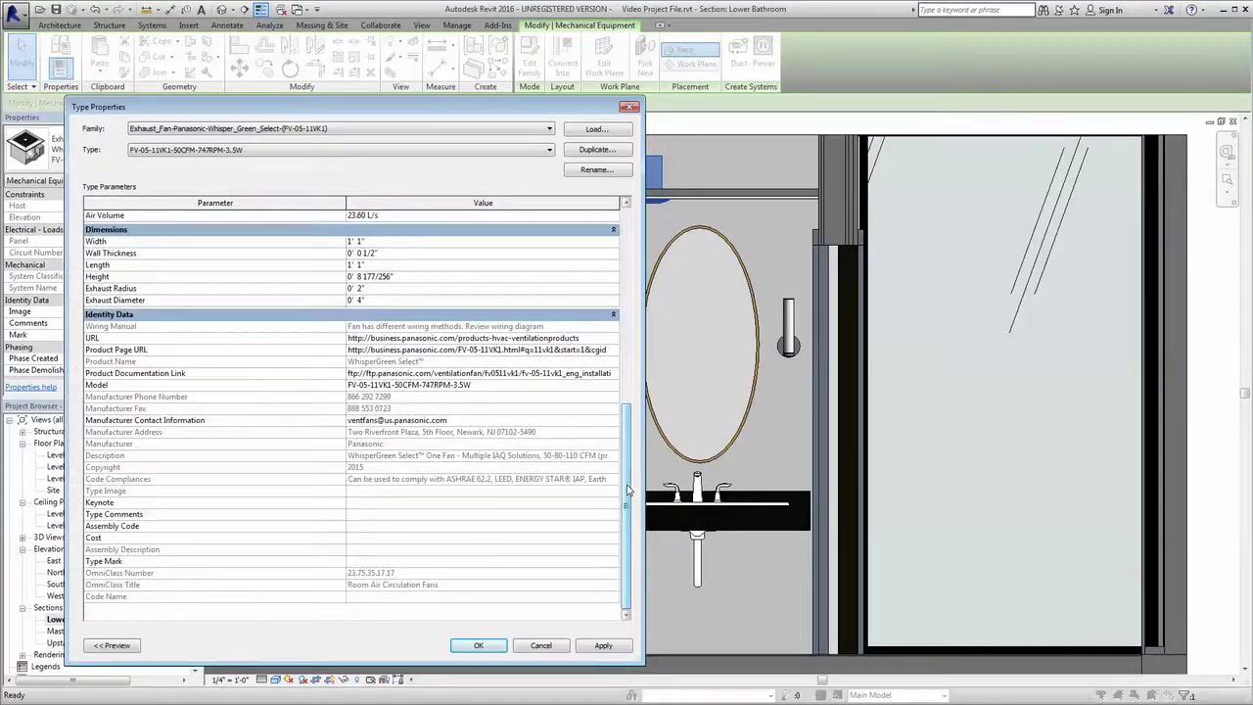
click(490, 646)
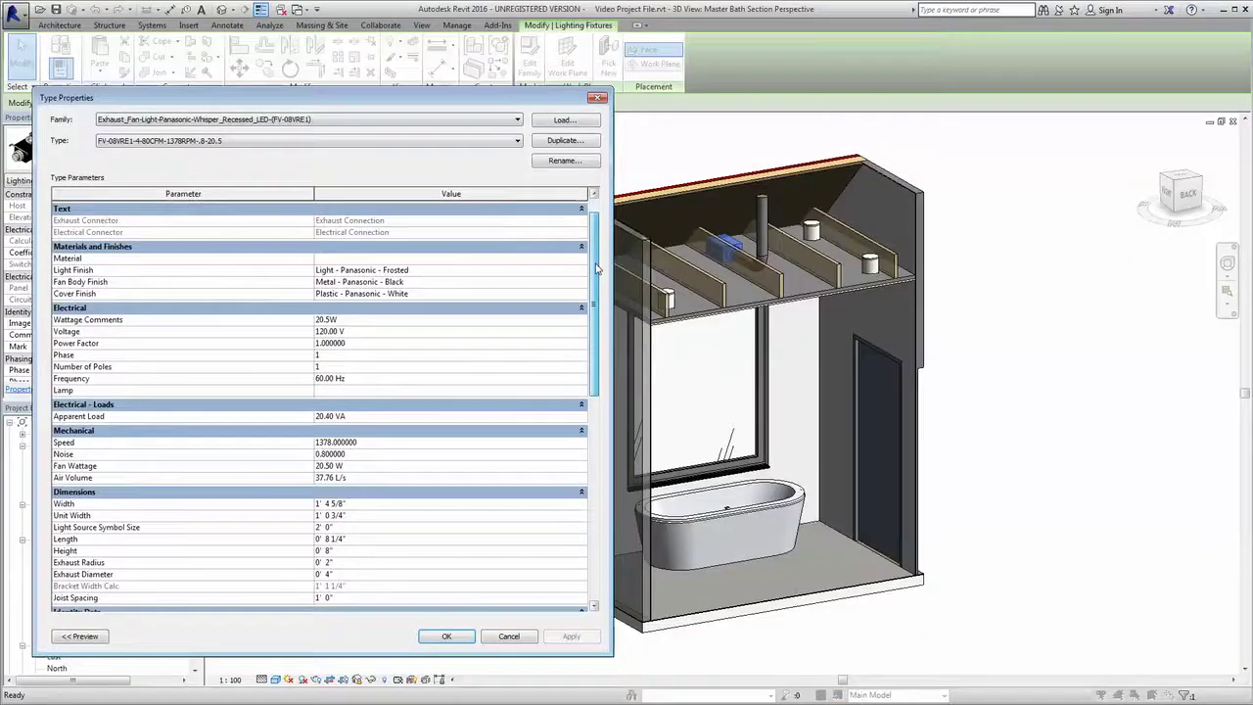
Open the product page link from the FV-08VRE1 recessed LED fan/light's type properties and read through its specifications.
drag(604, 323, 604, 418)
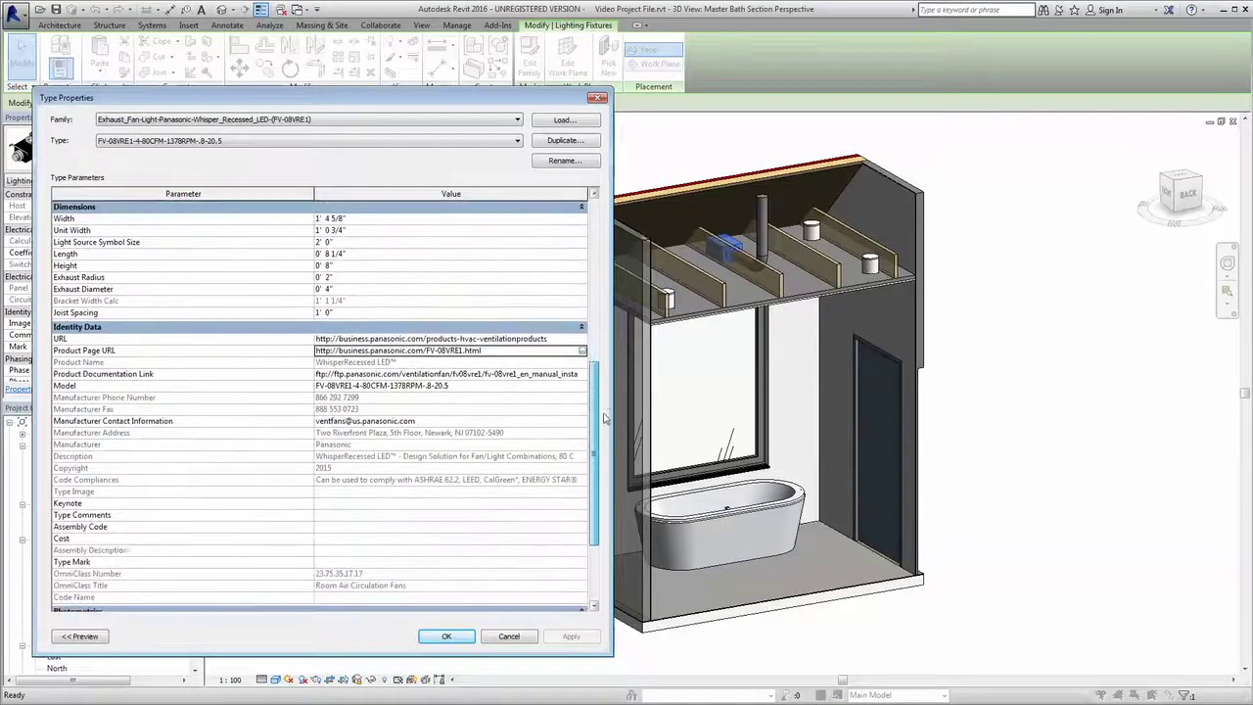
click(583, 351)
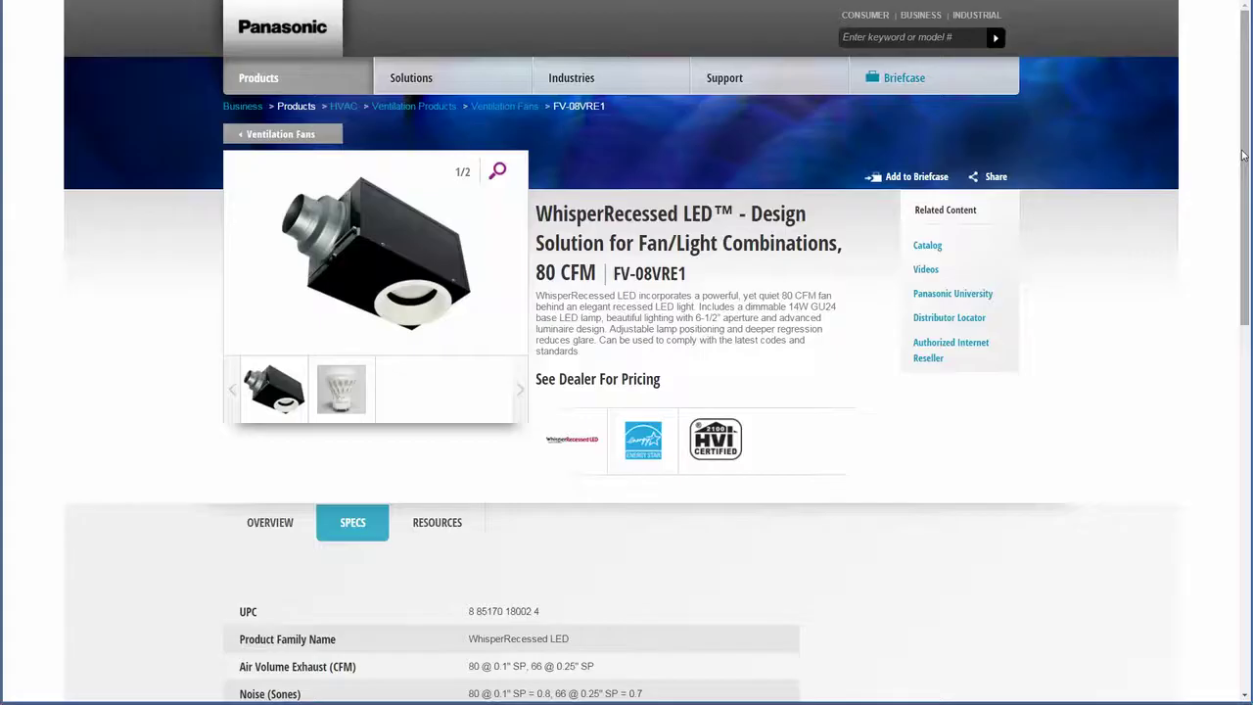
drag(1244, 155, 1243, 471)
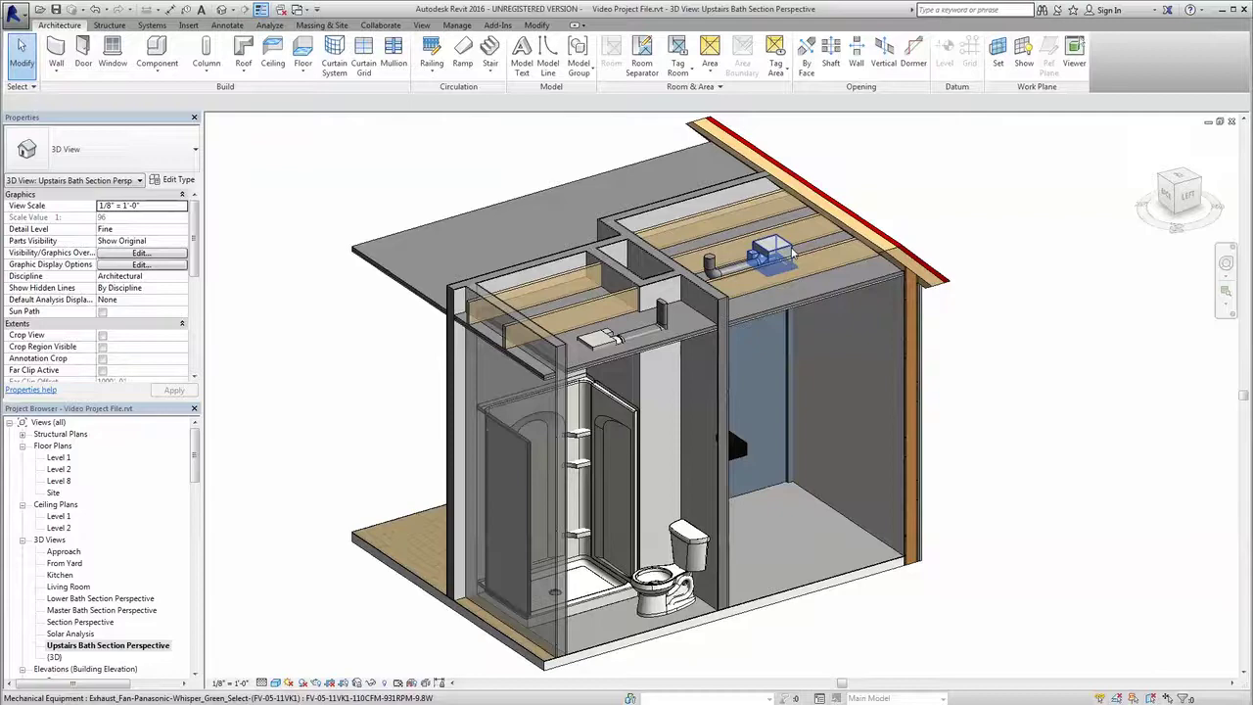
Review the type properties of the 110 CFM WhisperGreen Select fan in the Upstairs Bath Section Perspective, including its product documentation link.
click(800, 260)
scroll(783, 257, up, 5)
scroll(771, 260, up, 1)
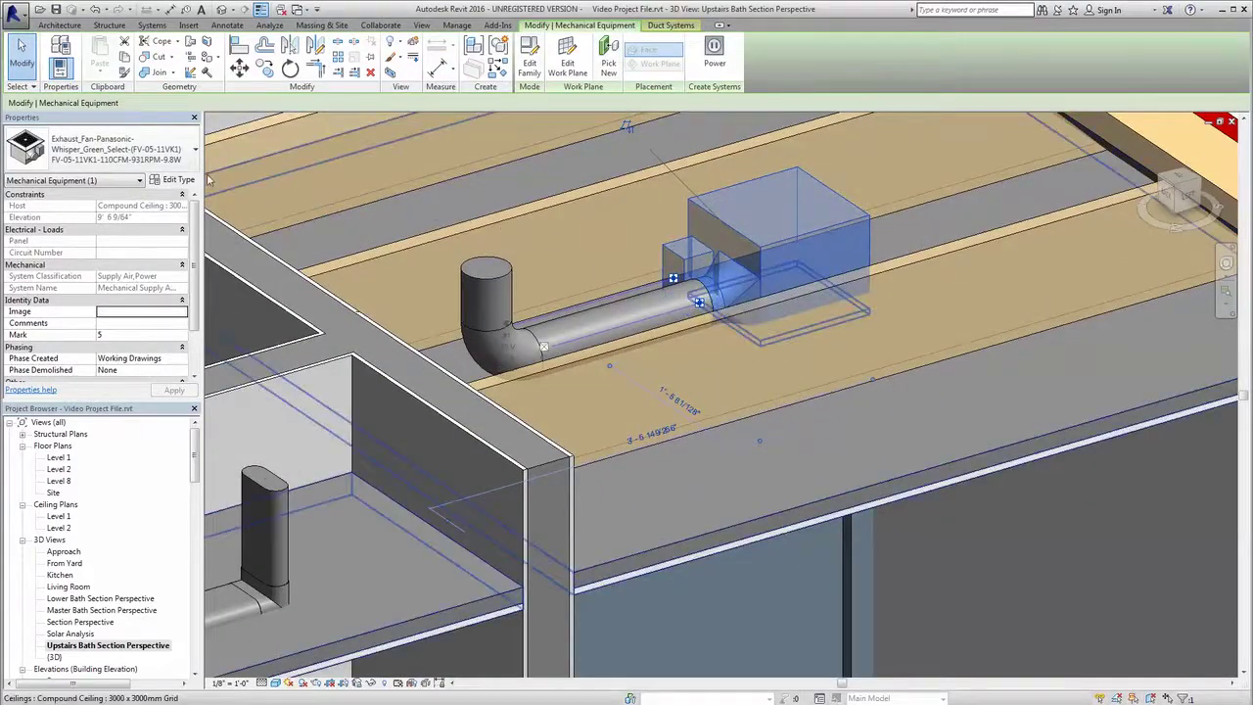
click(179, 181)
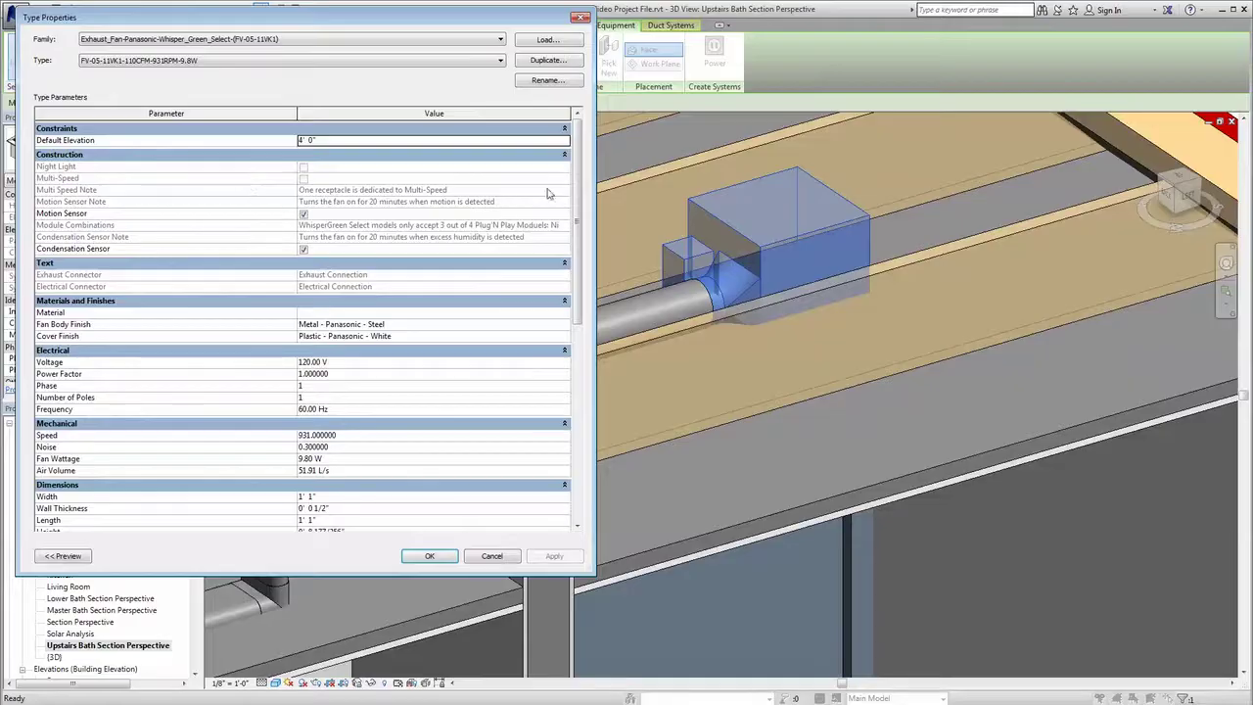
drag(573, 182, 589, 332)
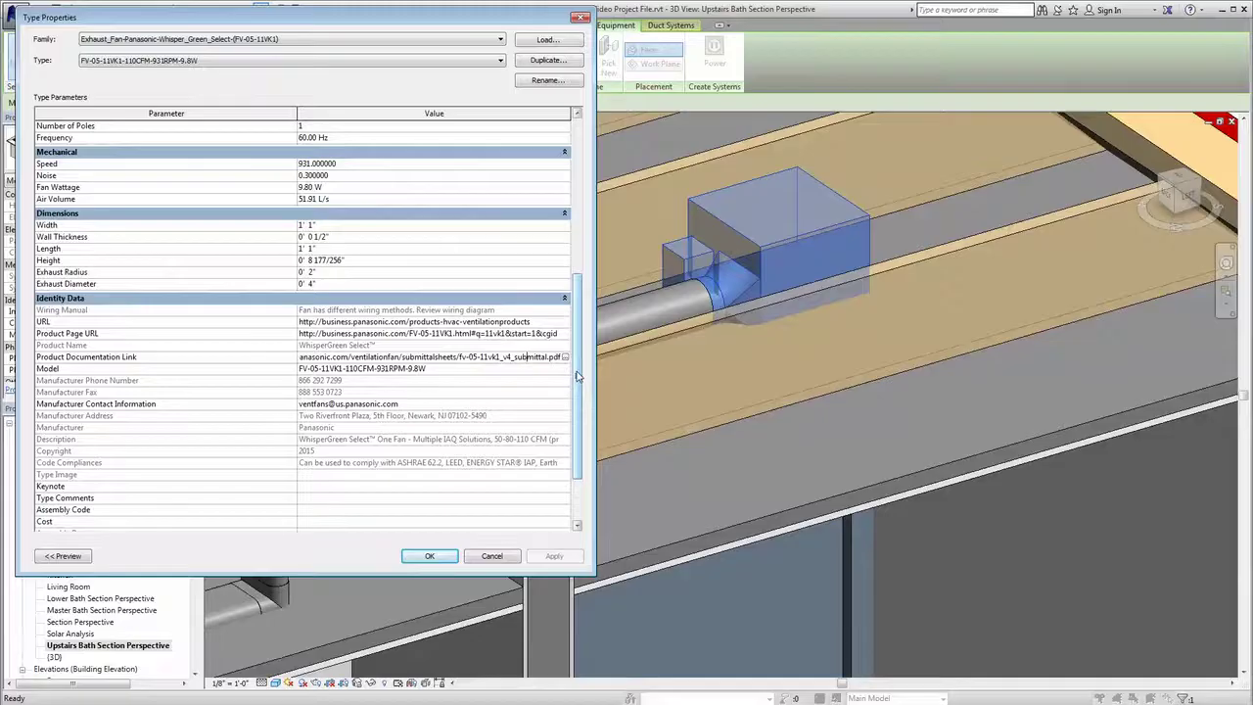
drag(577, 376, 577, 359)
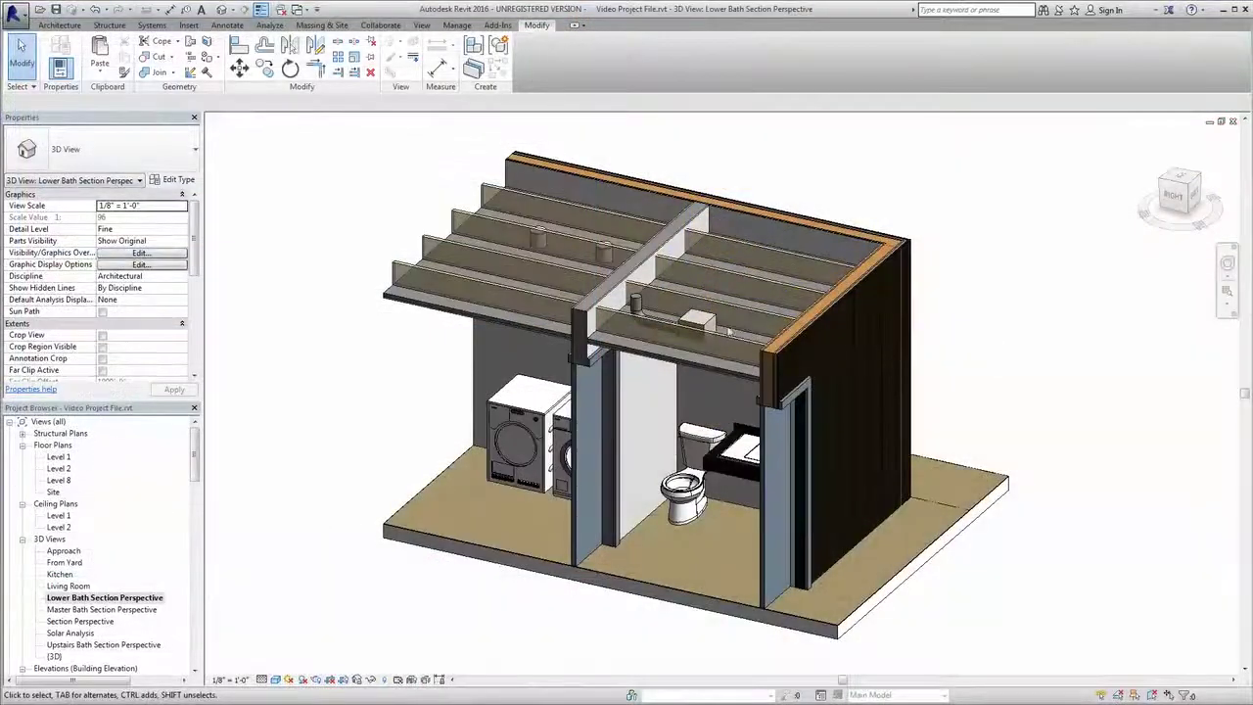
Examine the exhaust fans from several angles in the Lower Bath and Upstairs Bath Section Perspective 3D views.
click(701, 325)
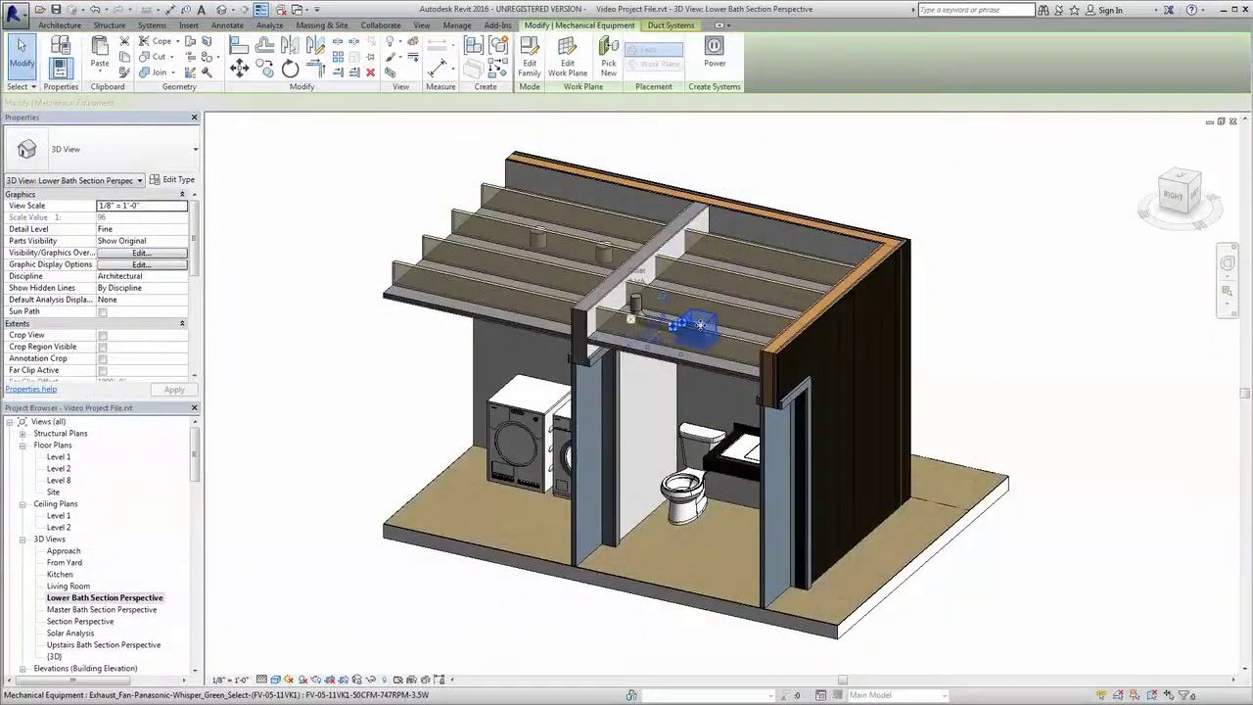
shift+middle_drag(702, 326, 907, 316)
click(906, 372)
shift+middle_drag(907, 372, 997, 338)
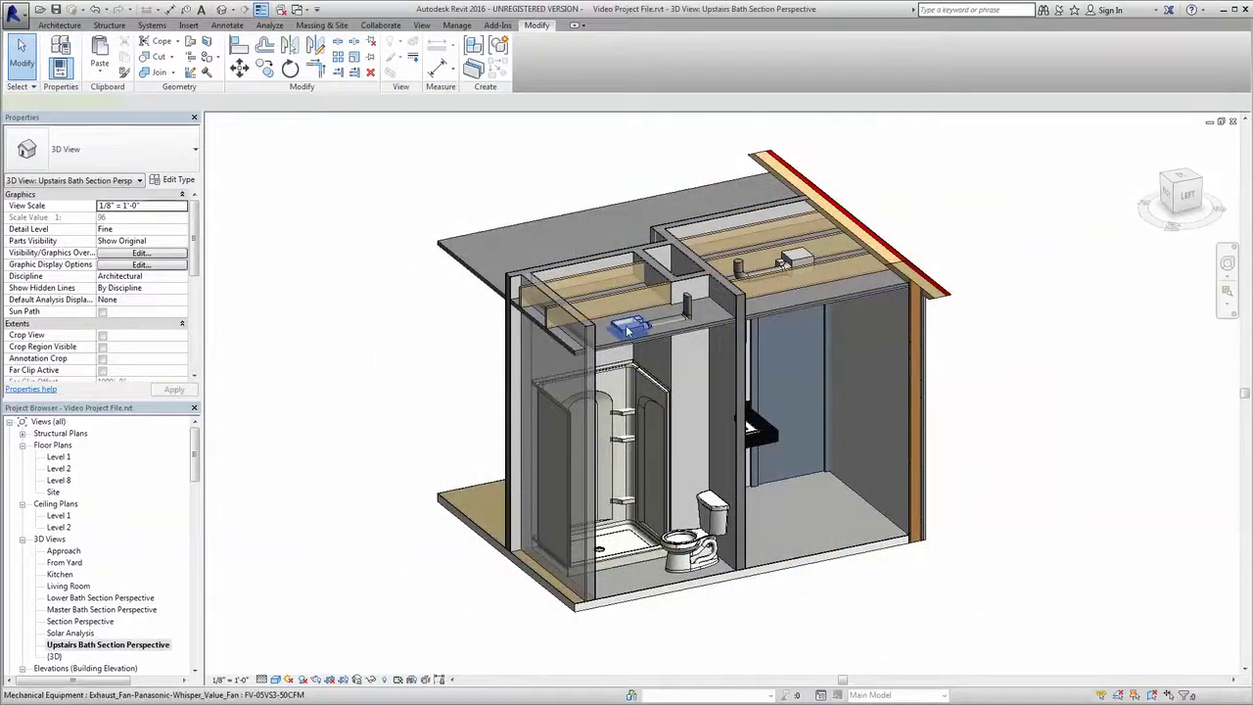
click(628, 331)
shift+middle_drag(627, 331, 900, 367)
click(838, 295)
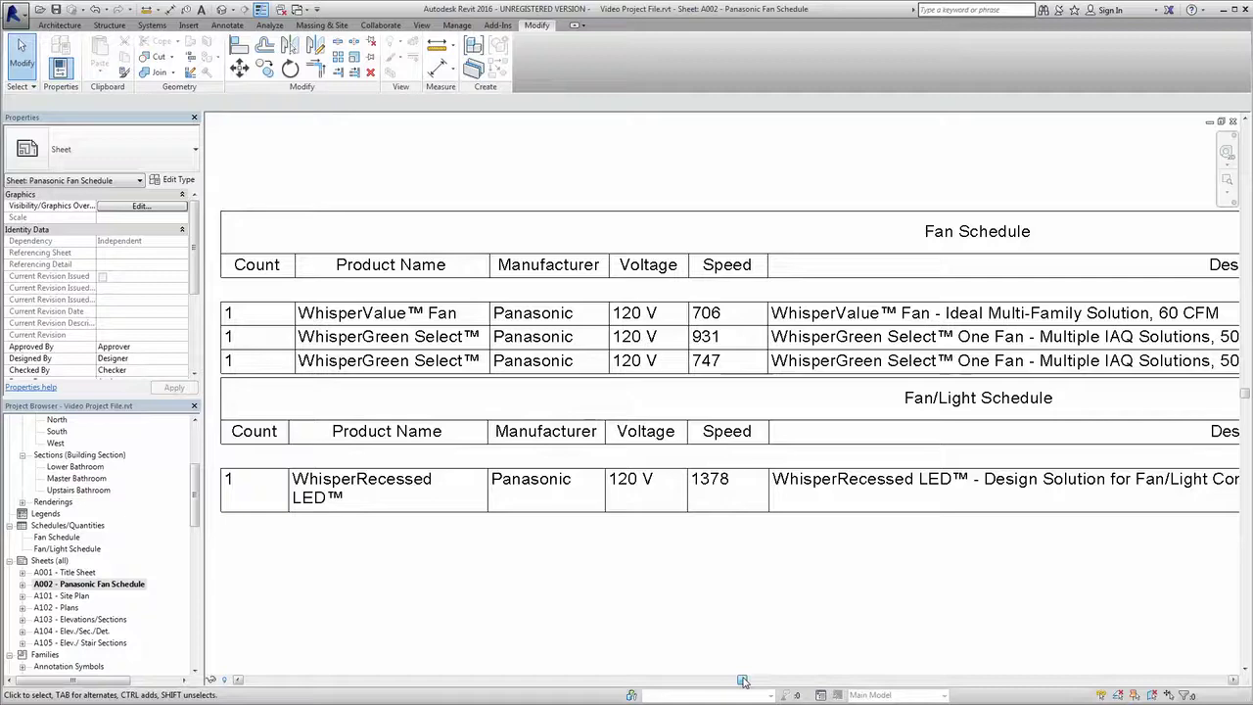
Read across the fan and fan/light schedules on sheet A002 - Panasonic Fan Schedule.
drag(743, 681, 865, 678)
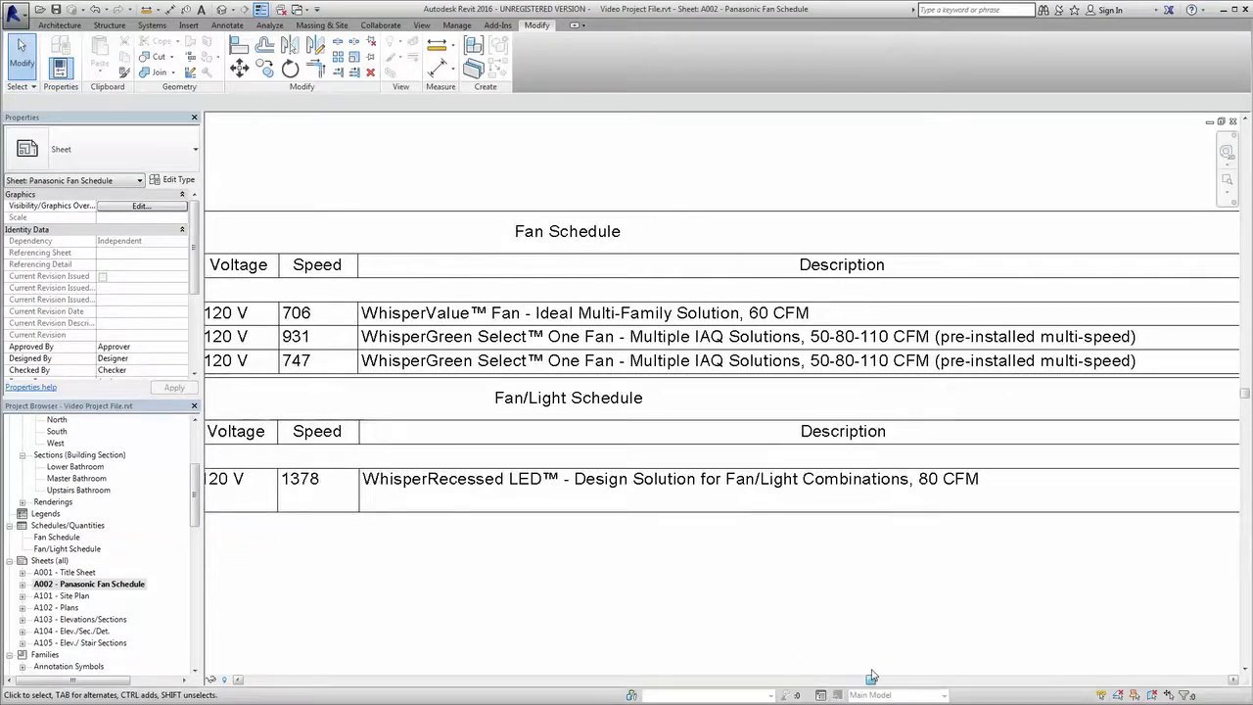
drag(873, 677, 926, 677)
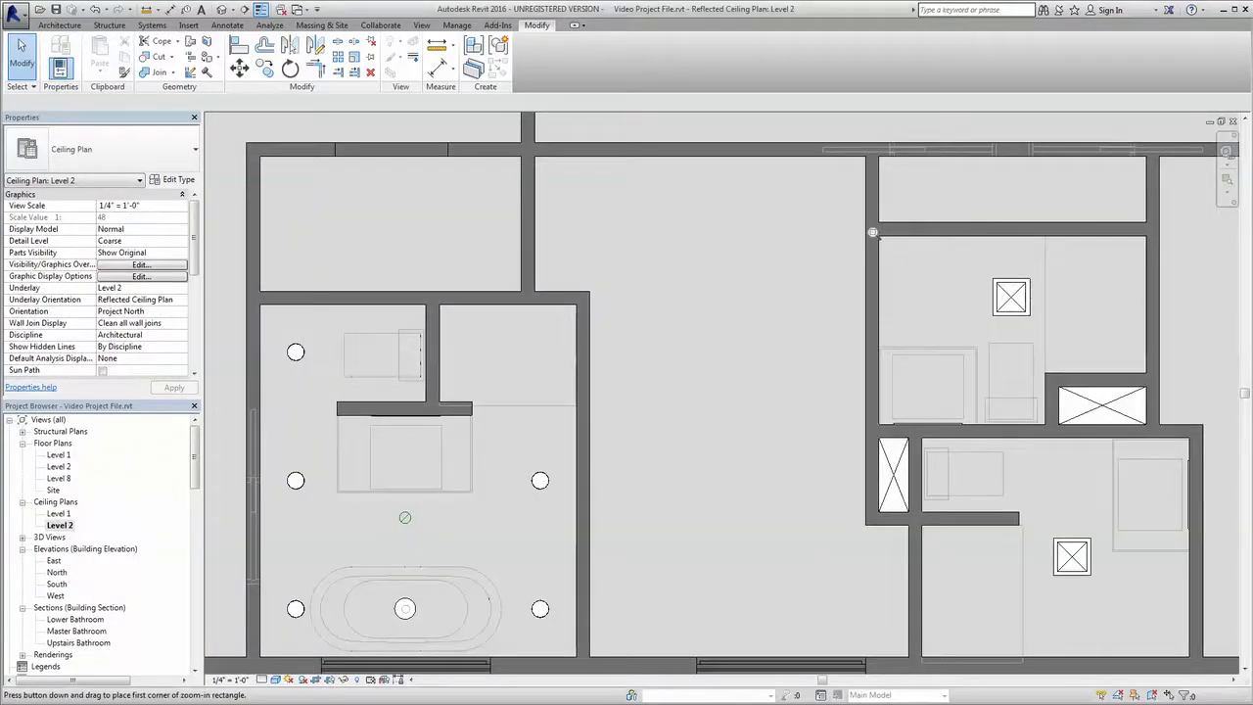
Raise the Level 2 ceiling plan's detail level to Medium and finally Fine, viewing a bathroom exhaust fan up close.
drag(1136, 415, 1159, 433)
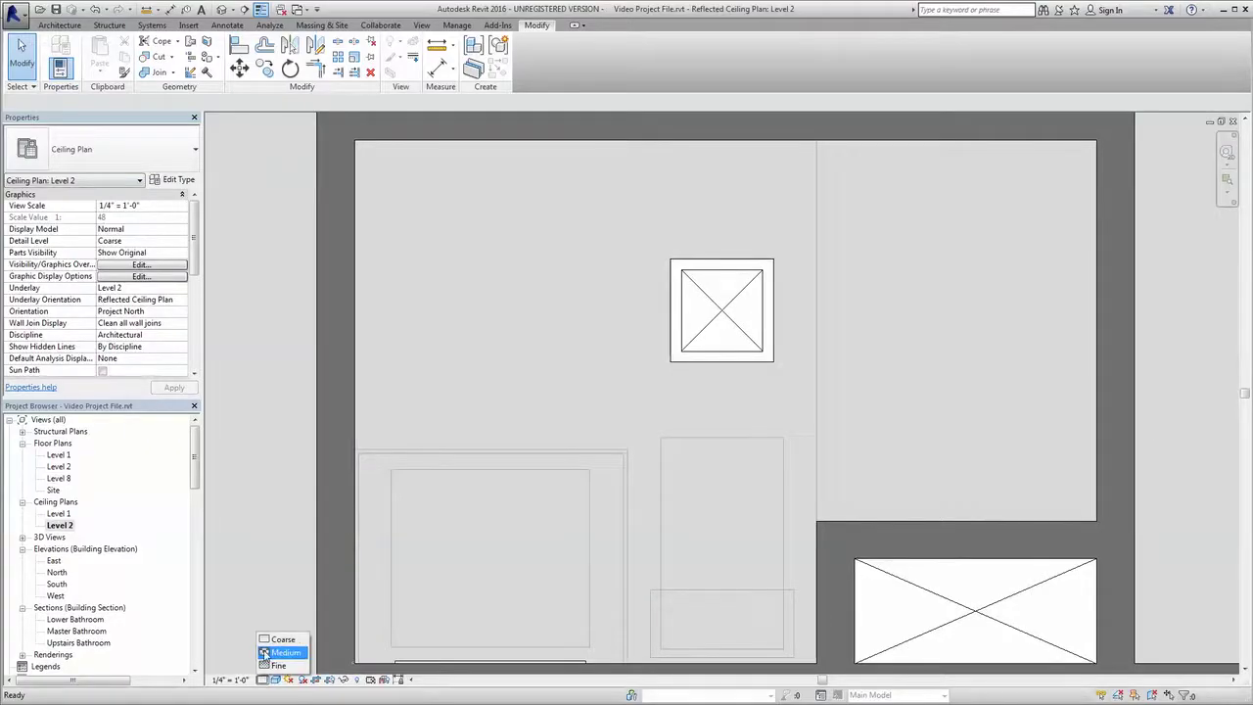
click(284, 652)
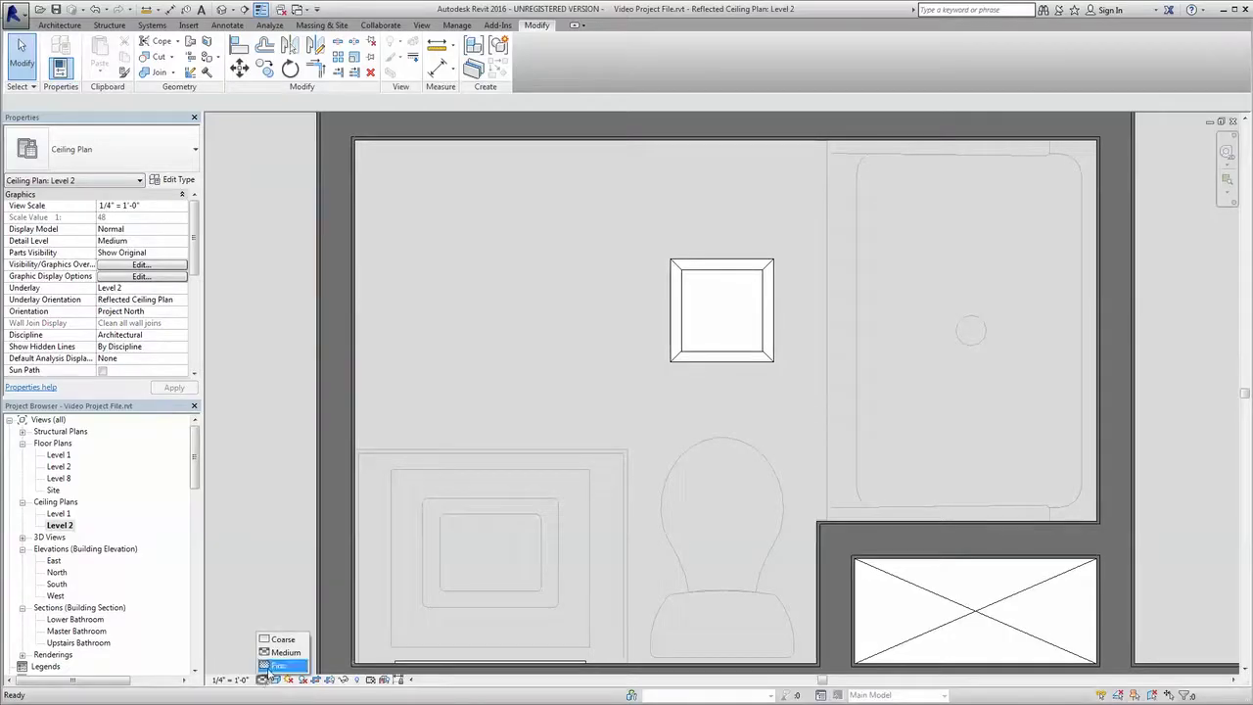
click(276, 666)
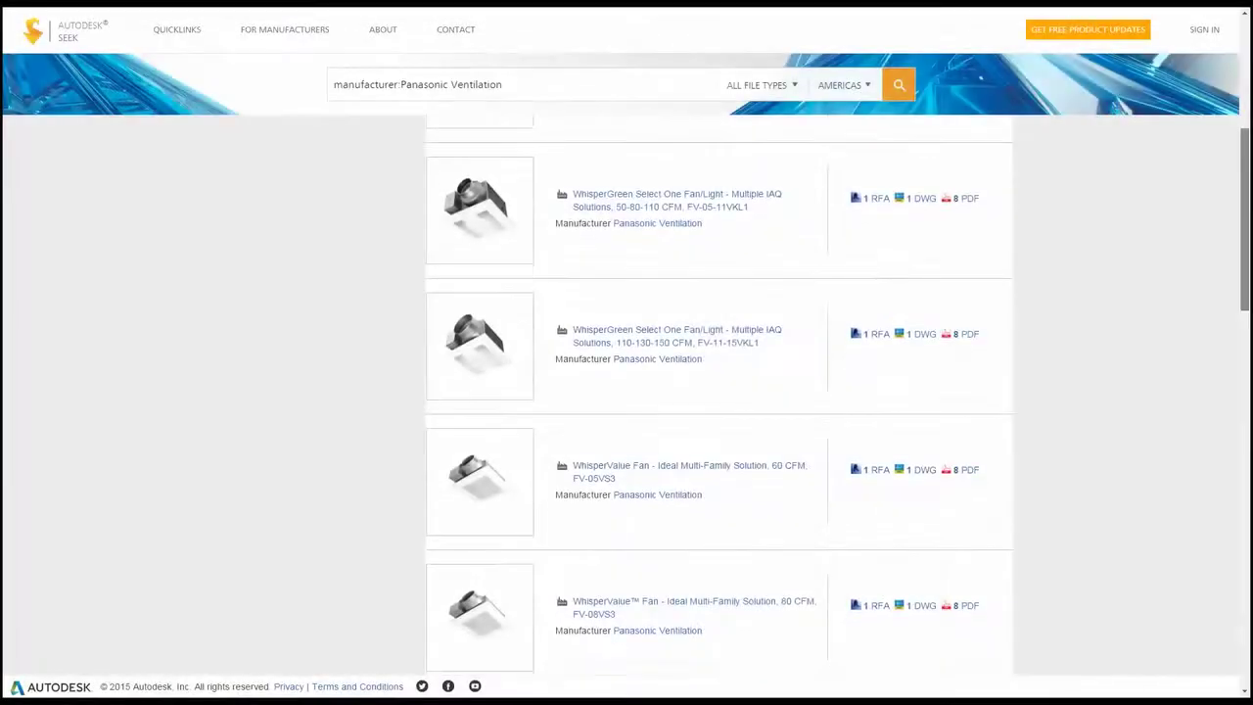
Browse the Panasonic Ventilation products on Autodesk Seek and open the WhisperGreen Select One Fan FV-05-11VK1.
scroll(720, 392, down, 2)
scroll(1242, 161, up, 4)
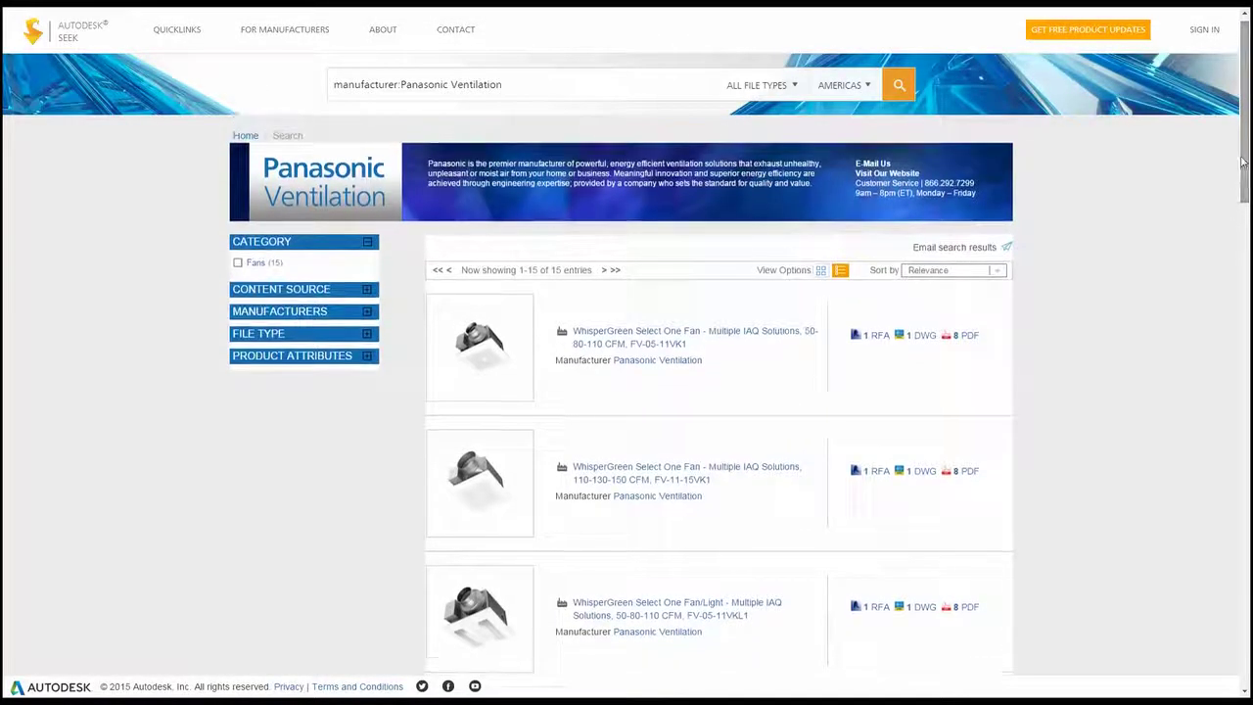
click(762, 336)
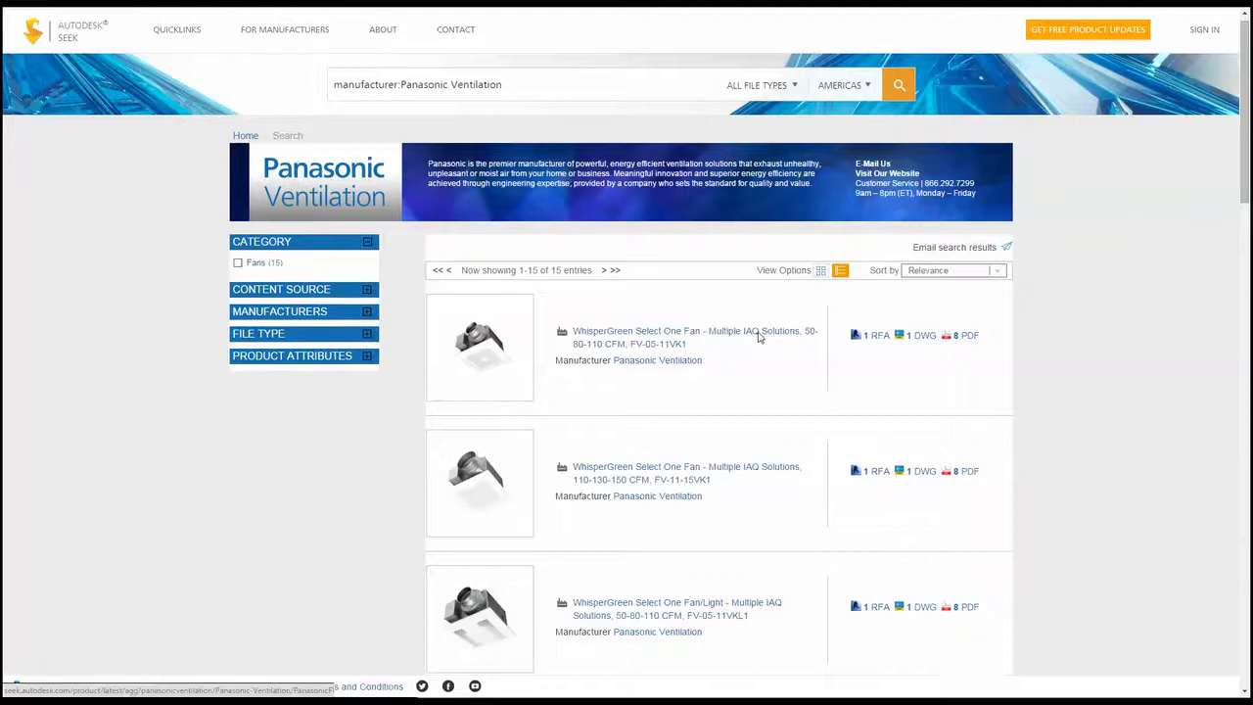